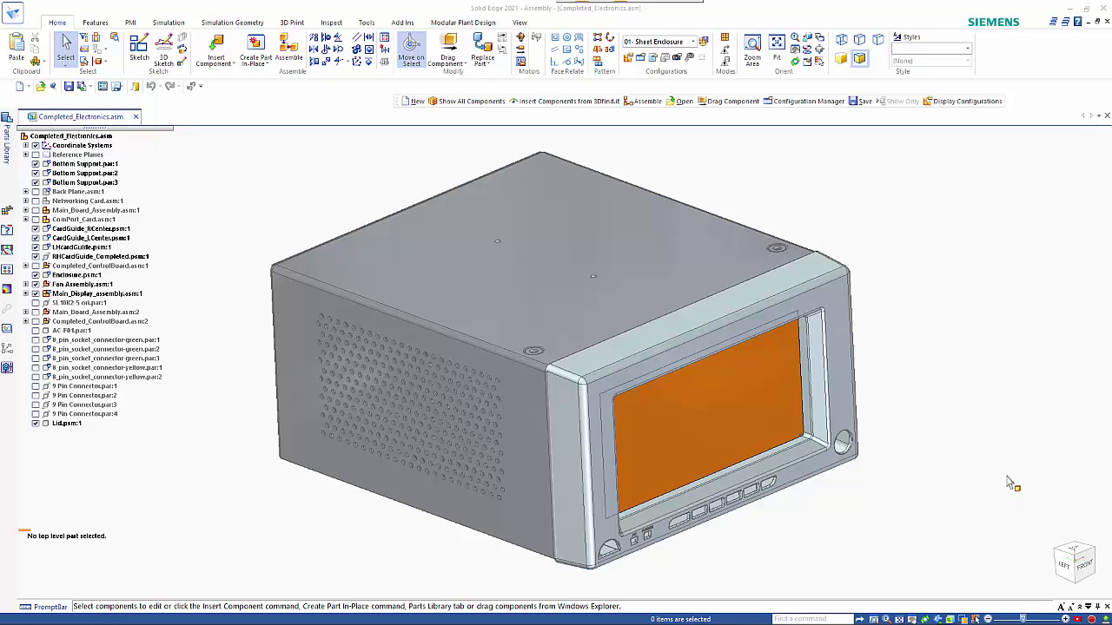
{"action": "left_click", "coordinate": [226, 66]}
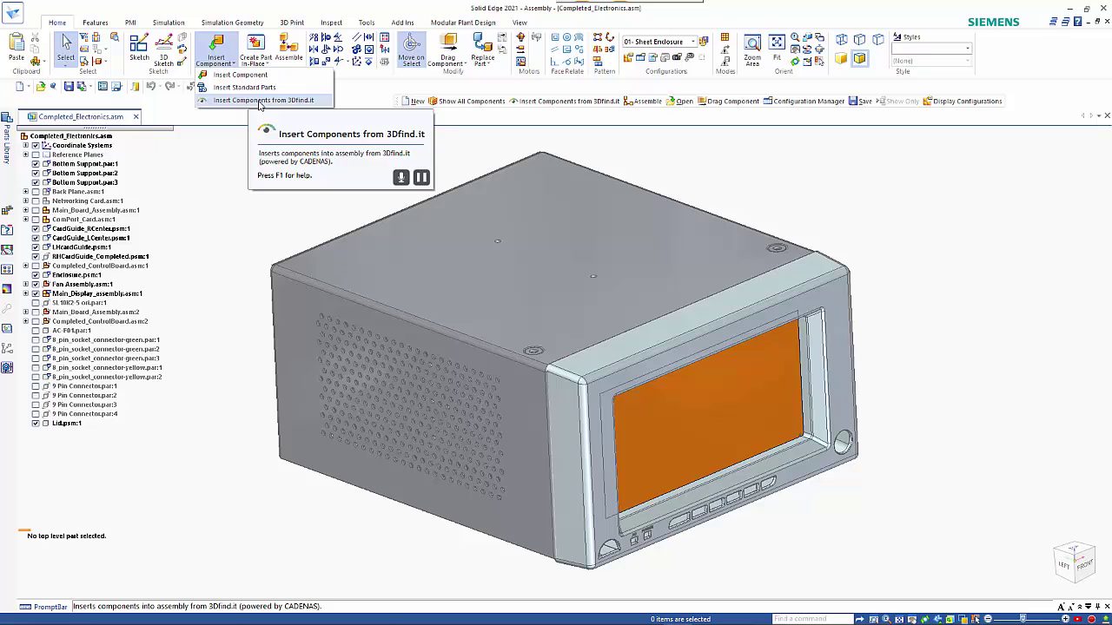
{"action": "left_click", "coordinate": [247, 203]}
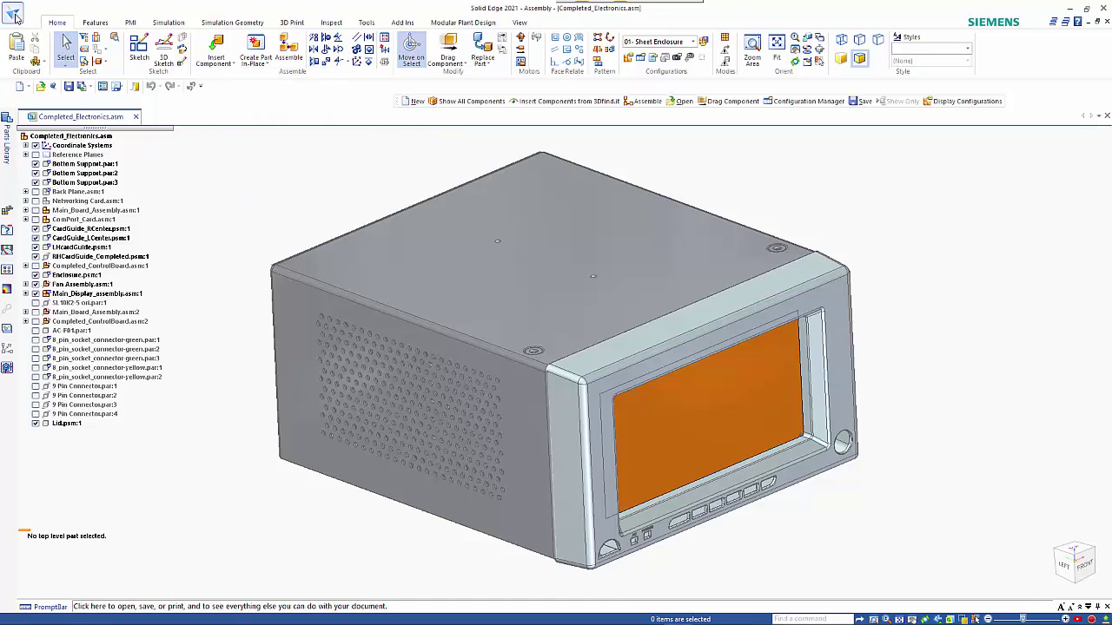
Step: Check the storage folder assigned to 3Dfind.it Components in the file location options, then close the options
{"action": "left_click", "coordinate": [13, 13]}
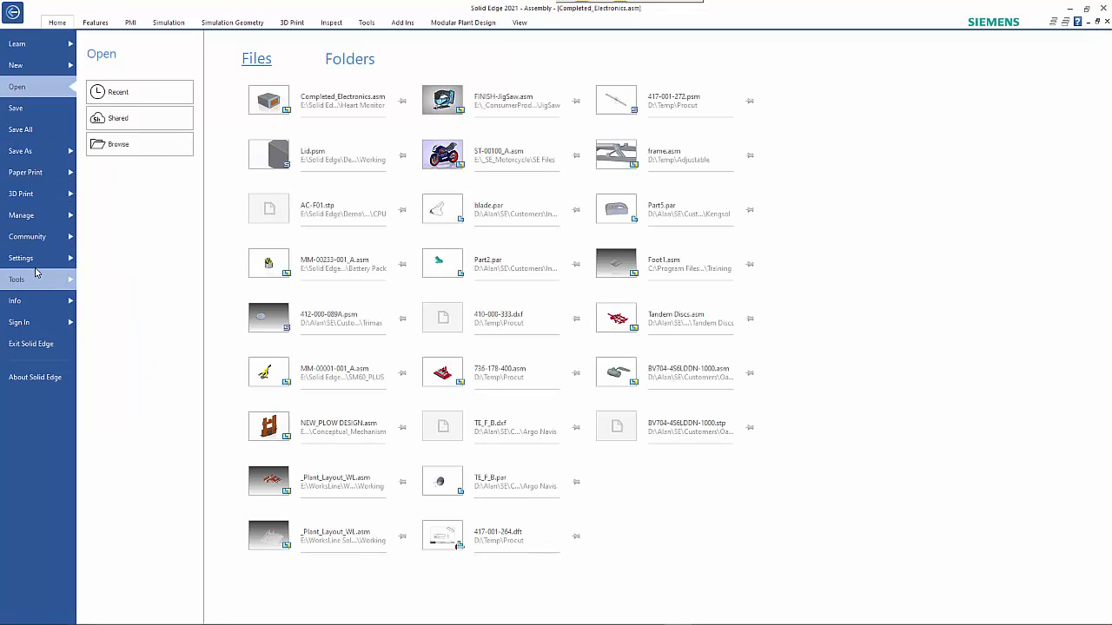
{"action": "left_click", "coordinate": [43, 264]}
{"action": "left_click", "coordinate": [181, 97]}
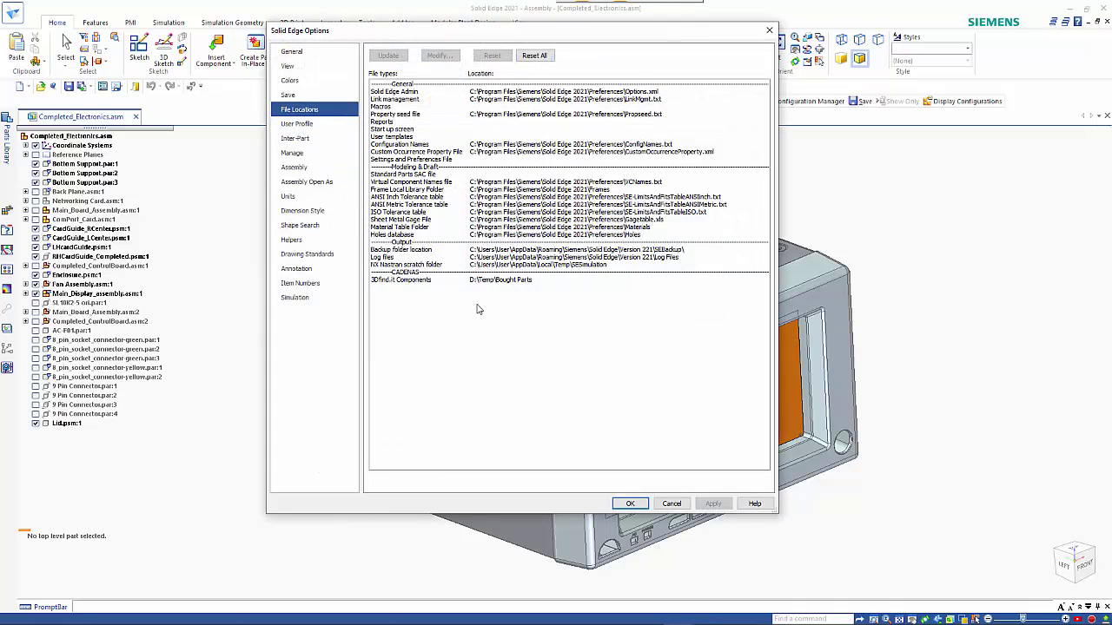
{"action": "left_click", "coordinate": [413, 281]}
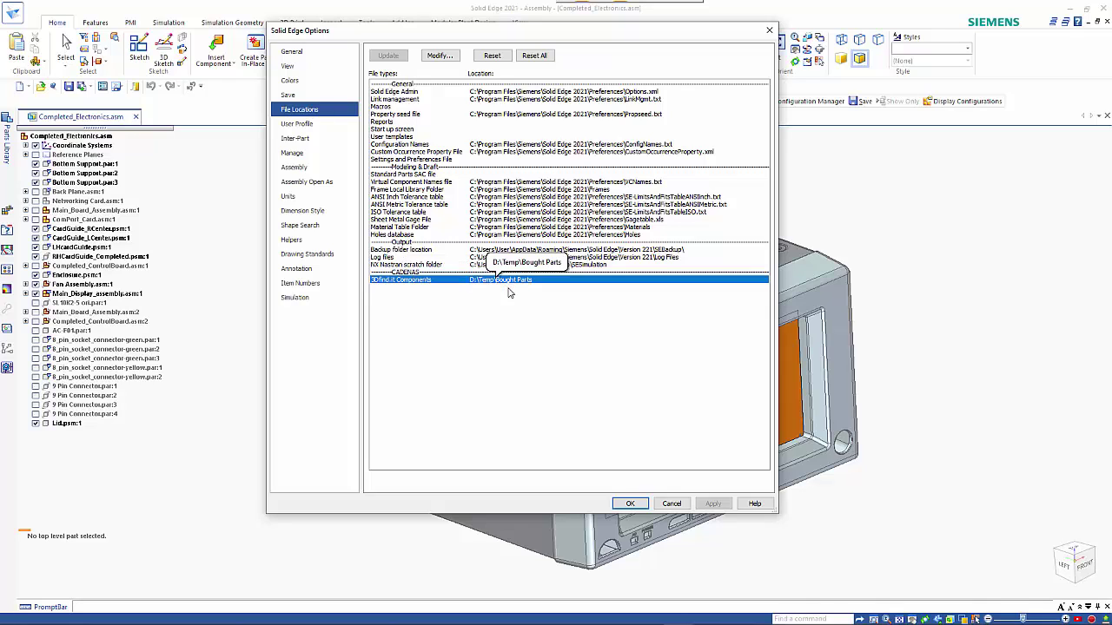
{"action": "left_click", "coordinate": [630, 504]}
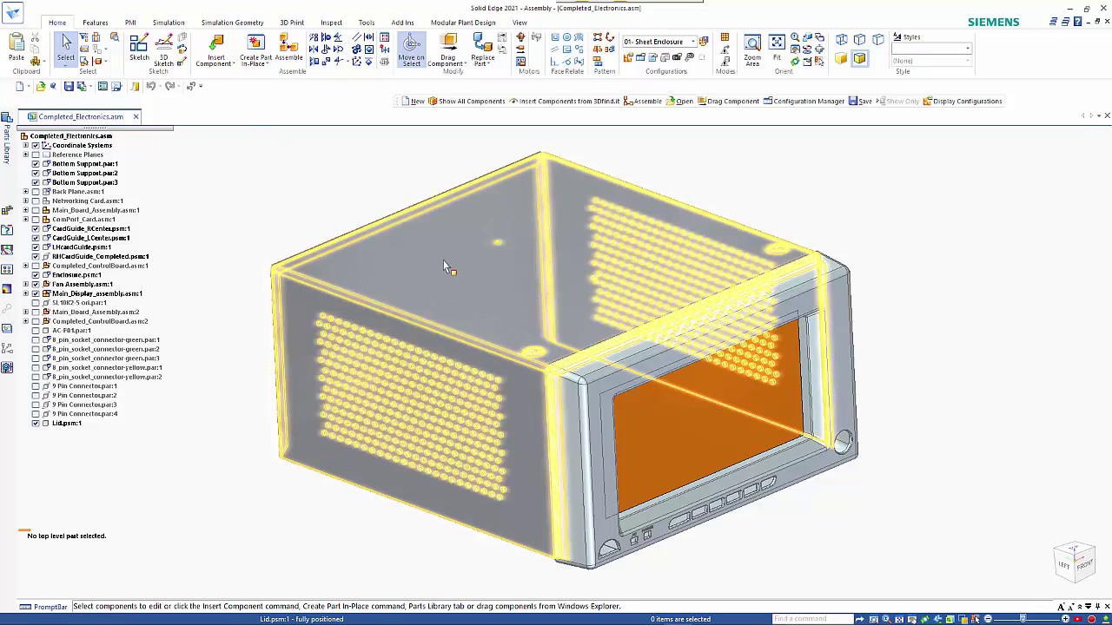
Step: Start inserting a component from 3Dfind.it and widen the catalog window
{"action": "left_click", "coordinate": [228, 66]}
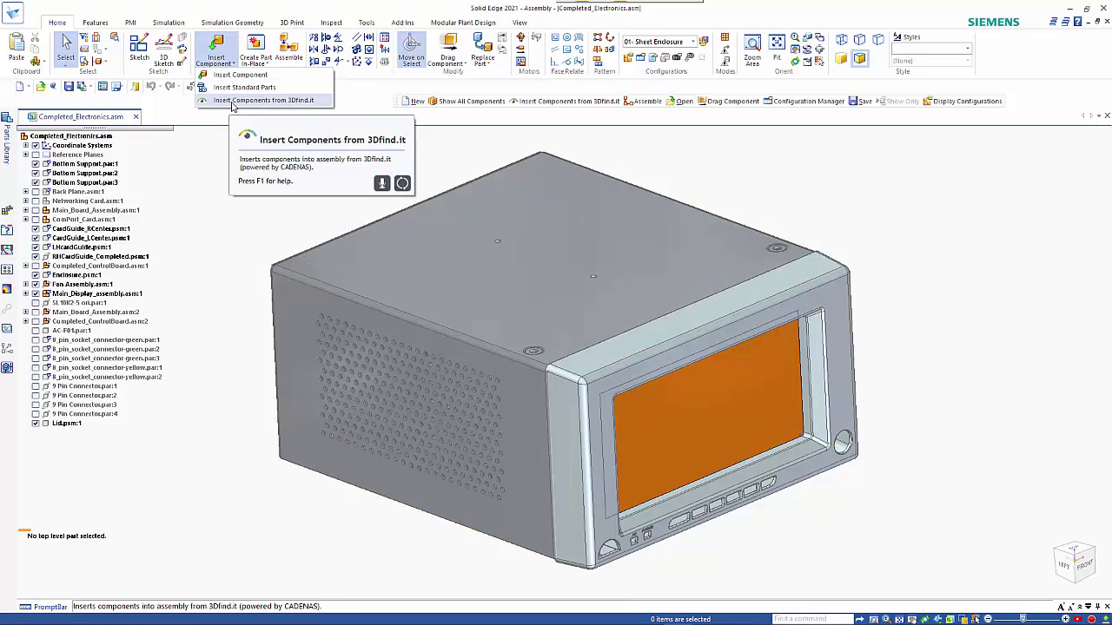
{"action": "left_click", "coordinate": [232, 101]}
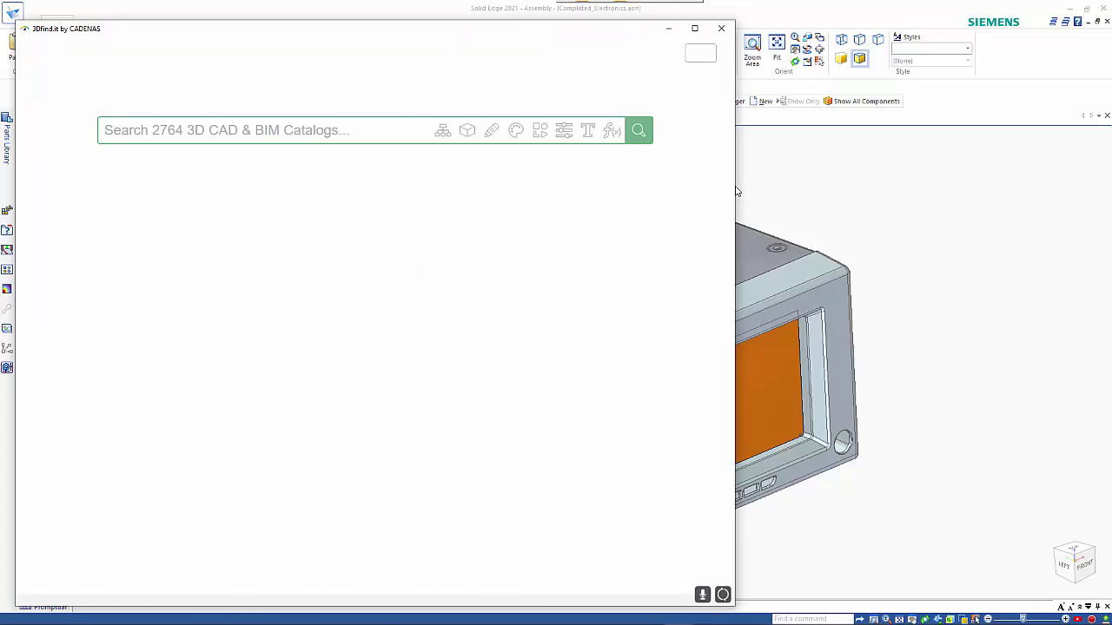
{"action": "left_click_drag", "start_coordinate": [743, 187], "coordinate": [884, 187]}
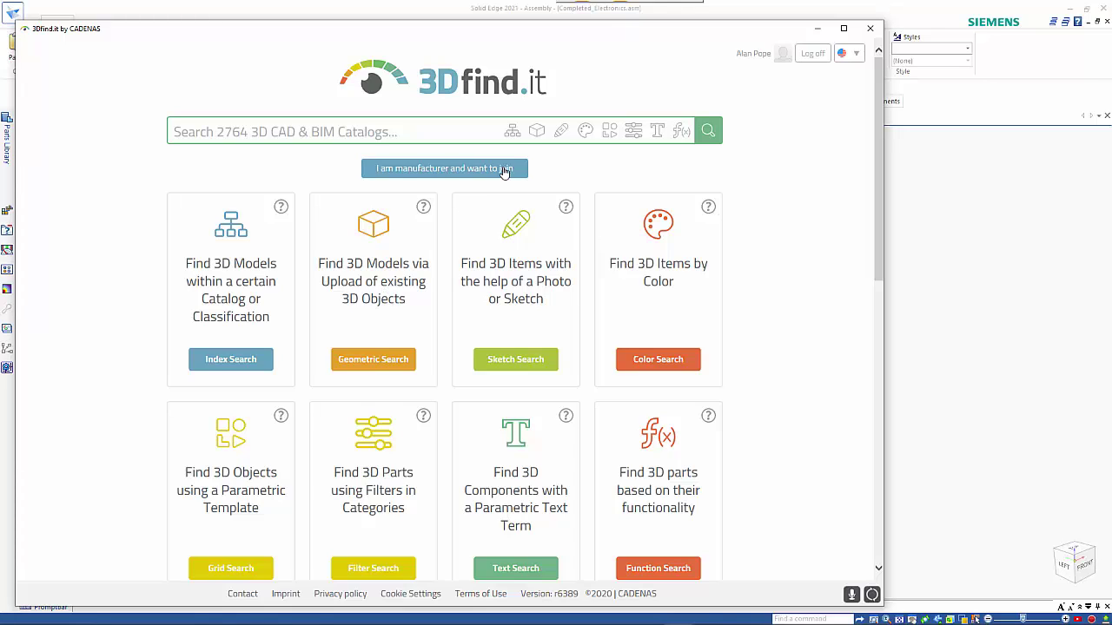
Step: Search the 3Dfind.it catalogs for "PEM" and open the KVT Fastening SP self-clinching nut
{"action": "left_click", "coordinate": [534, 132]}
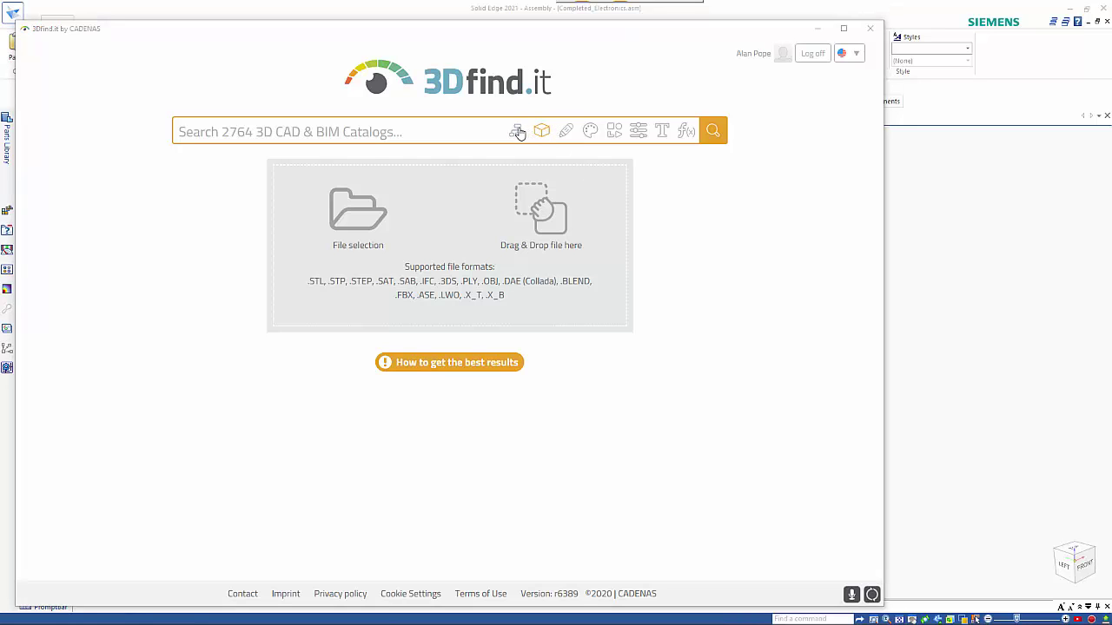
{"action": "left_click", "coordinate": [450, 132]}
{"action": "type", "text": "PEM"}
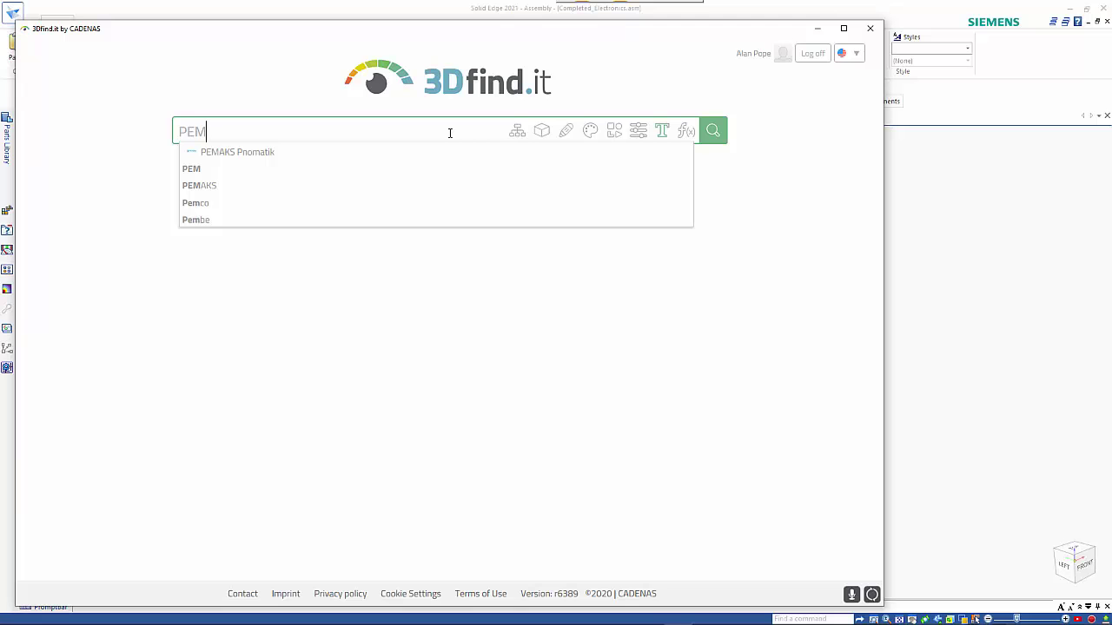
{"action": "key", "text": "Return"}
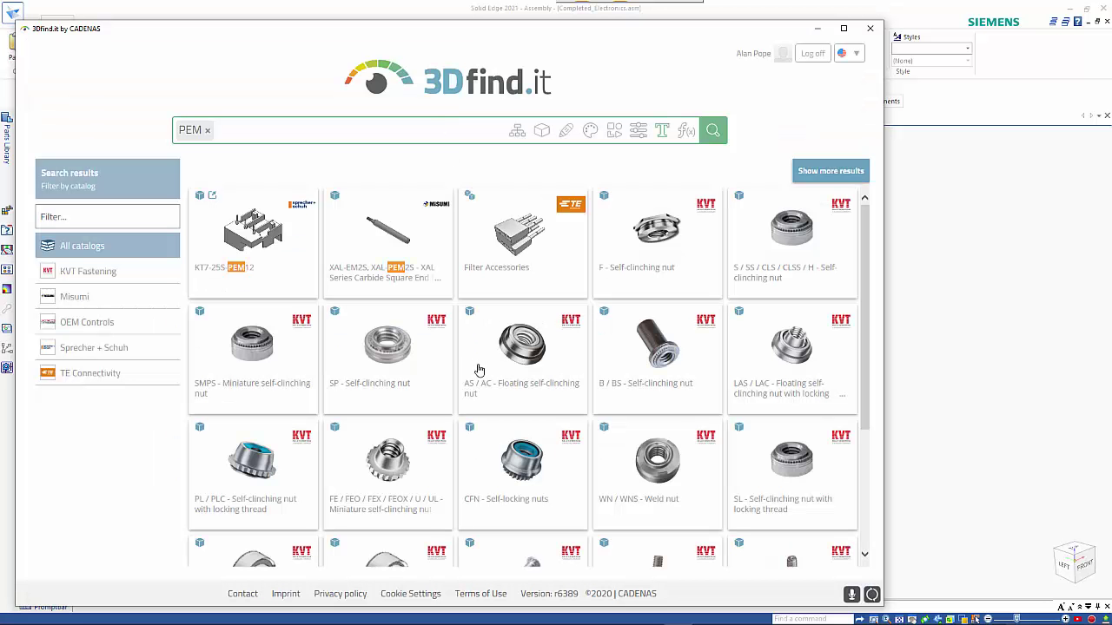
{"action": "scroll", "coordinate": [489, 386], "scroll_direction": "down", "scroll_amount": 3}
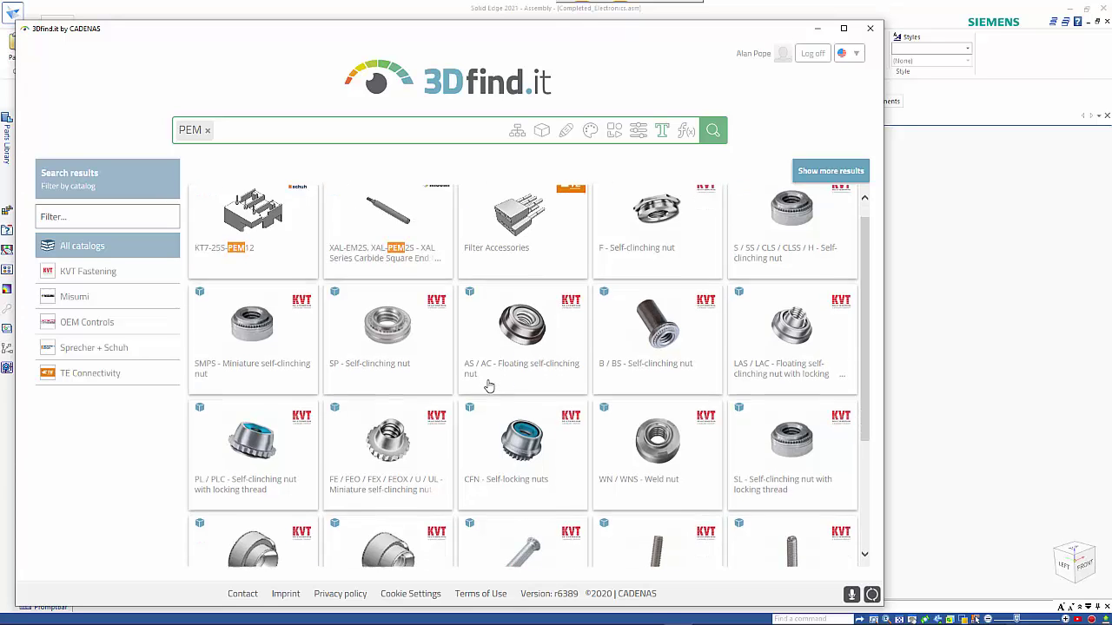
{"action": "scroll", "coordinate": [489, 386], "scroll_direction": "up", "scroll_amount": 3}
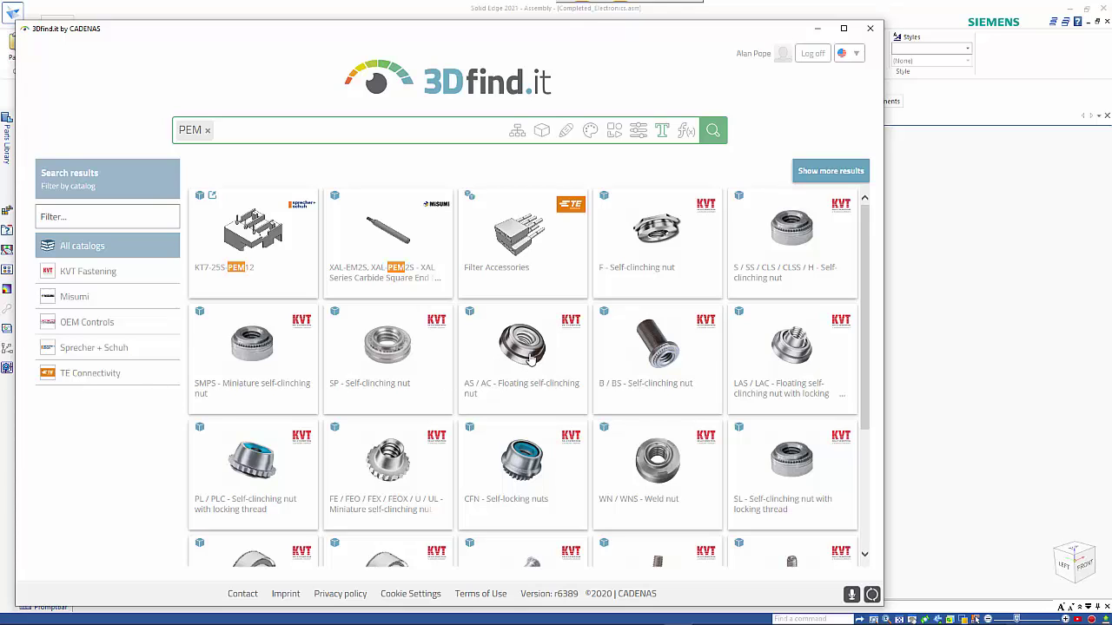
{"action": "left_click", "coordinate": [395, 347]}
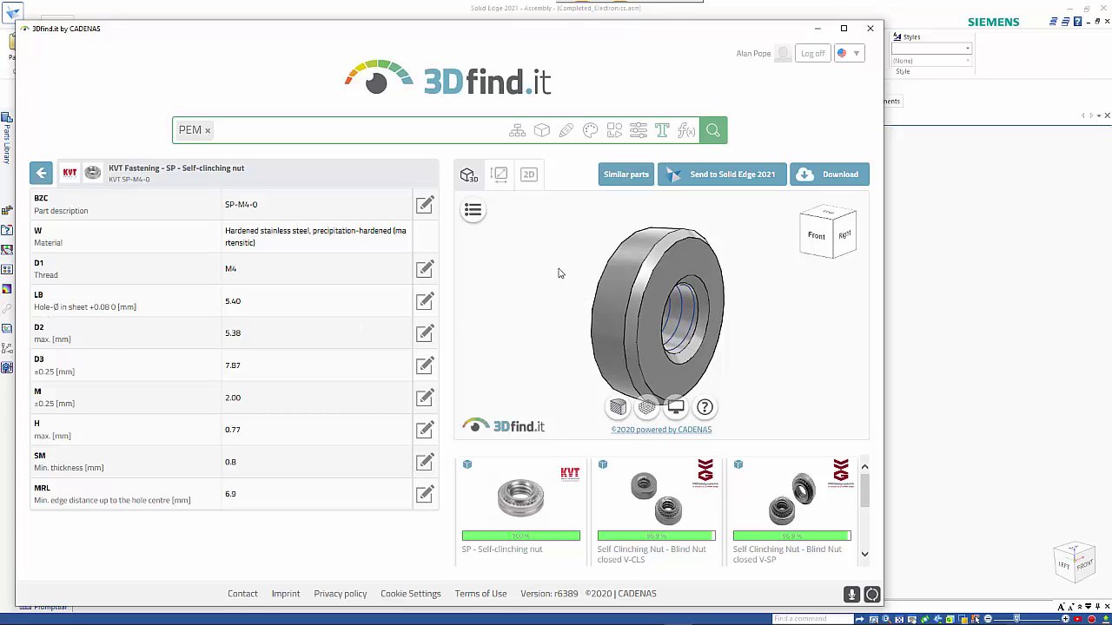
Step: Examine the self-clinching nut in 3D with a section cut and dimension grid, and view its dimension drawing
{"action": "left_click_drag", "start_coordinate": [561, 274], "coordinate": [539, 276]}
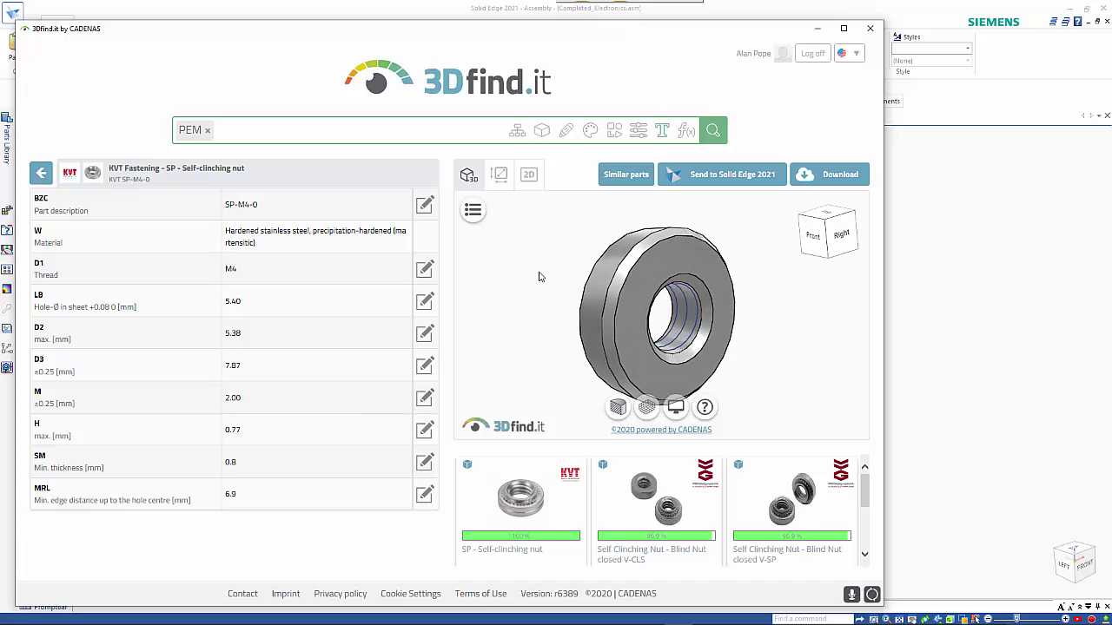
{"action": "left_click", "coordinate": [617, 407]}
{"action": "left_click_drag", "start_coordinate": [615, 401], "coordinate": [625, 376]}
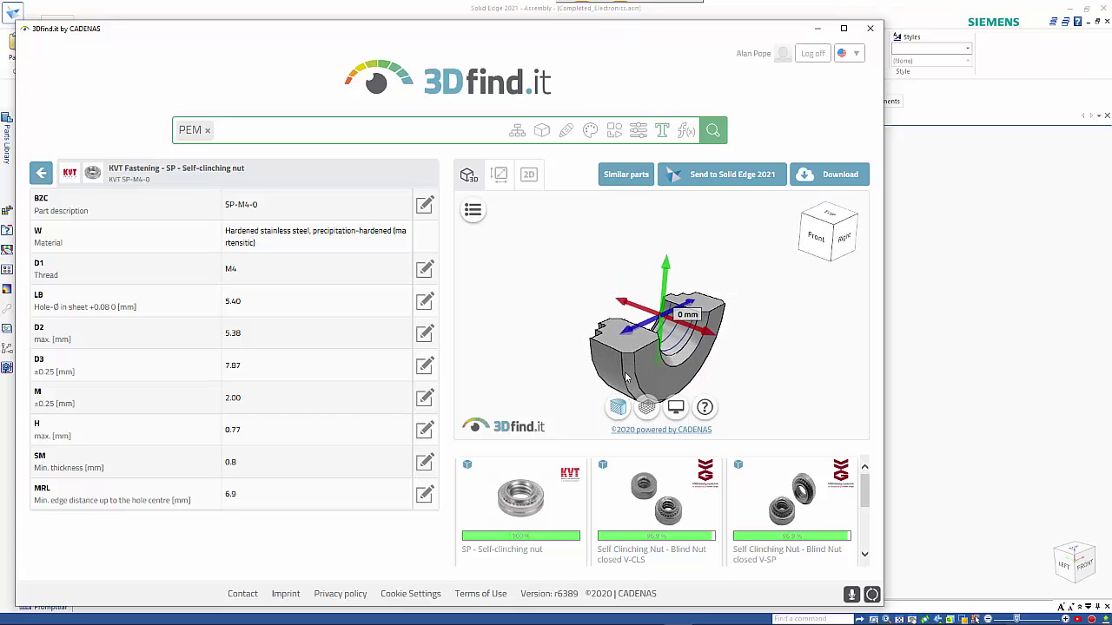
{"action": "left_click", "coordinate": [650, 409]}
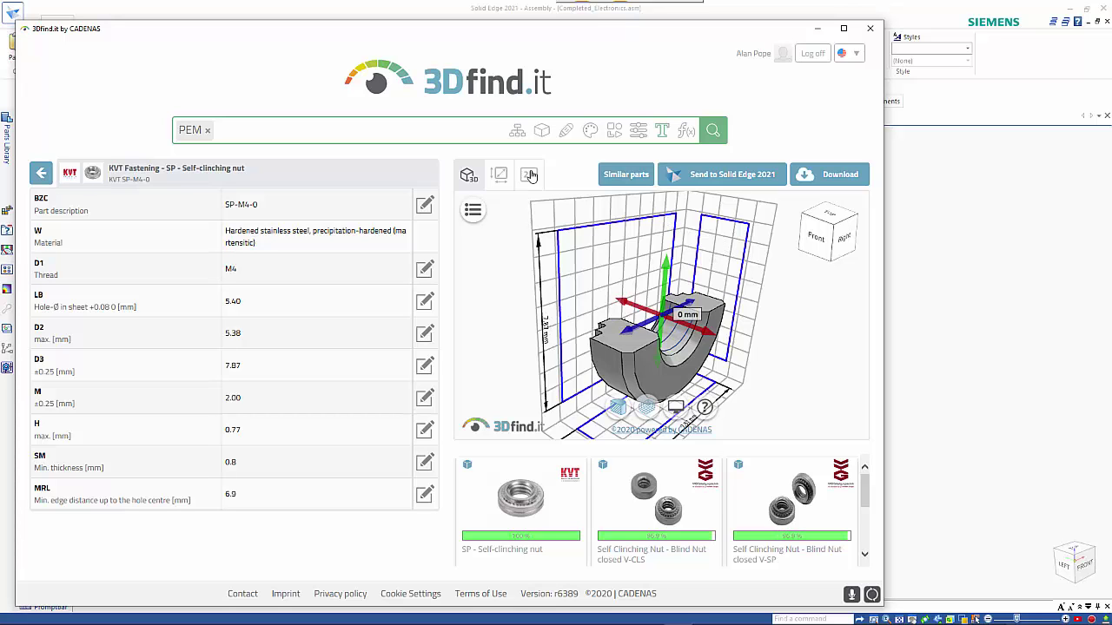
{"action": "left_click", "coordinate": [498, 175]}
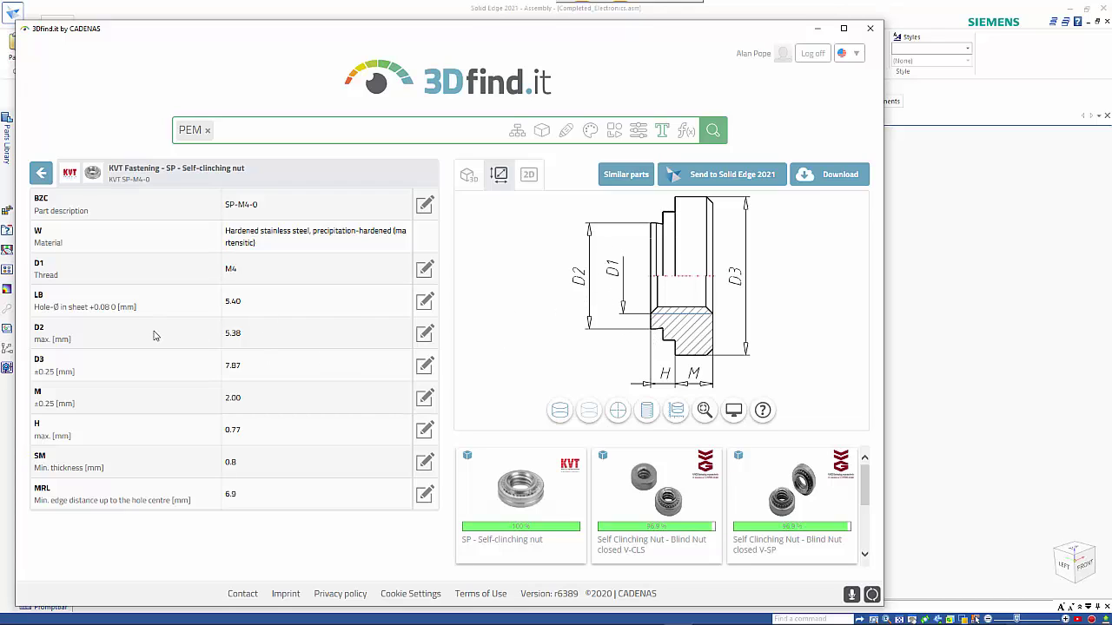
Step: Choose the SP-M6-1 nut size through its D2 diameter of 8.73 mm and send the part to Solid Edge
{"action": "left_click", "coordinate": [426, 336]}
{"action": "left_click", "coordinate": [352, 304]}
{"action": "left_click", "coordinate": [559, 468]}
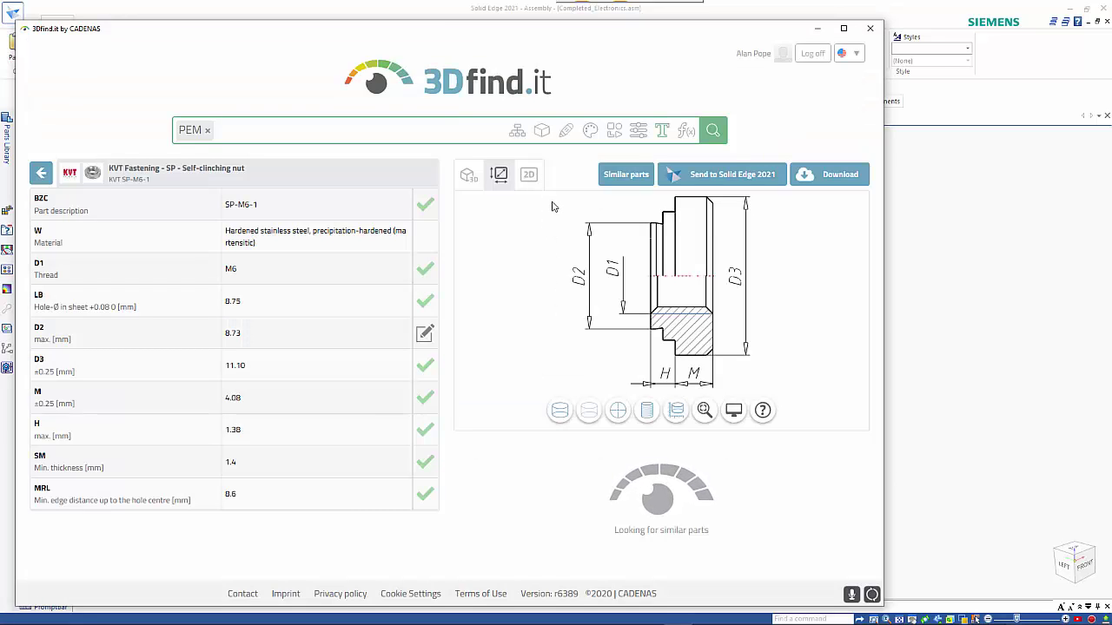
{"action": "left_click", "coordinate": [757, 180]}
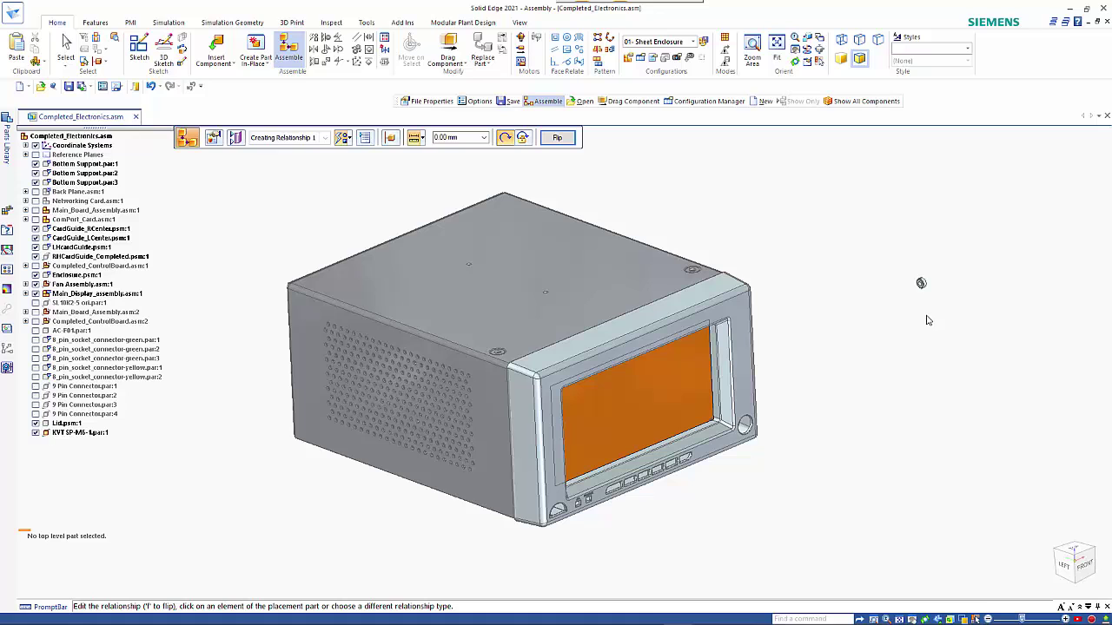
Step: Activate the lid and assemble the nut by matching its circular edge to the lid's recessed hole near the front bezel
{"action": "scroll", "coordinate": [924, 295], "scroll_direction": "up", "scroll_amount": 8}
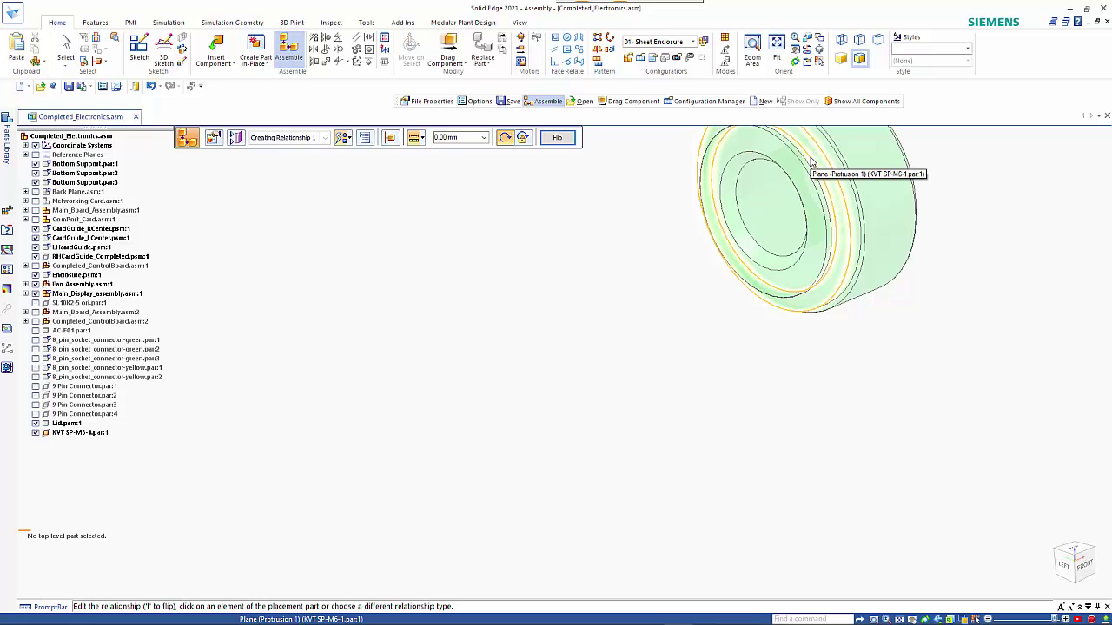
{"action": "right_click", "coordinate": [813, 163]}
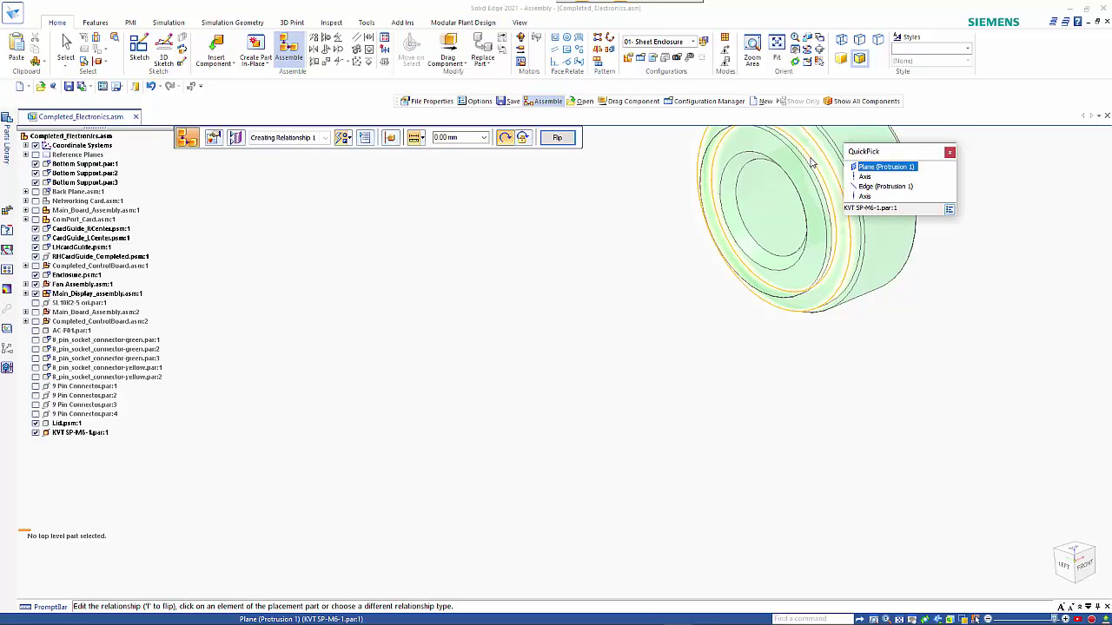
{"action": "left_click", "coordinate": [869, 188]}
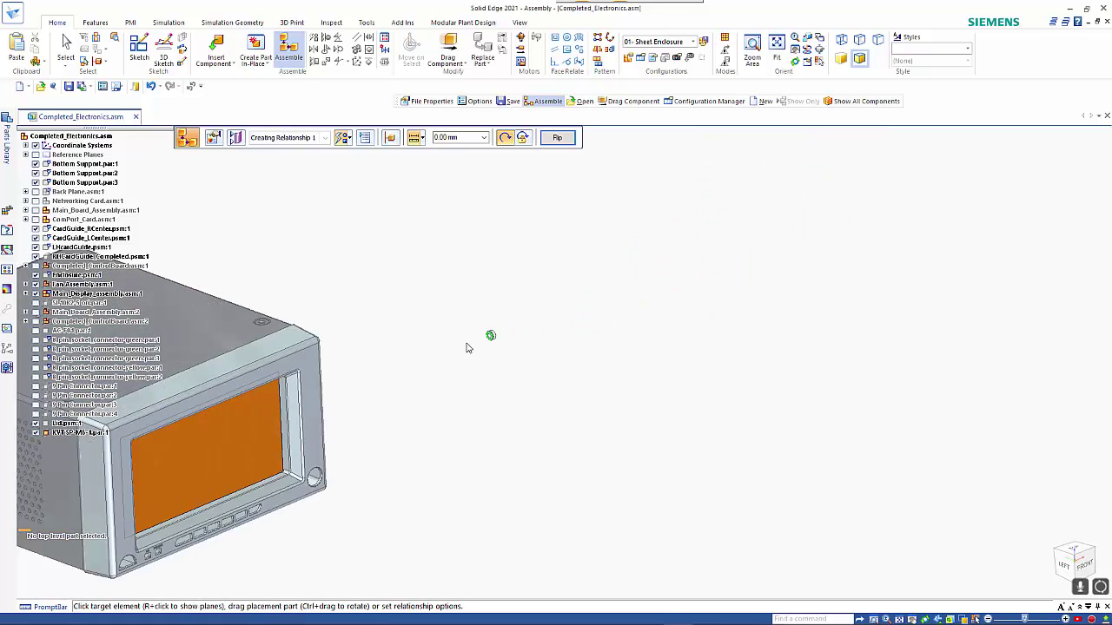
{"action": "scroll", "coordinate": [322, 337], "scroll_direction": "up", "scroll_amount": 6}
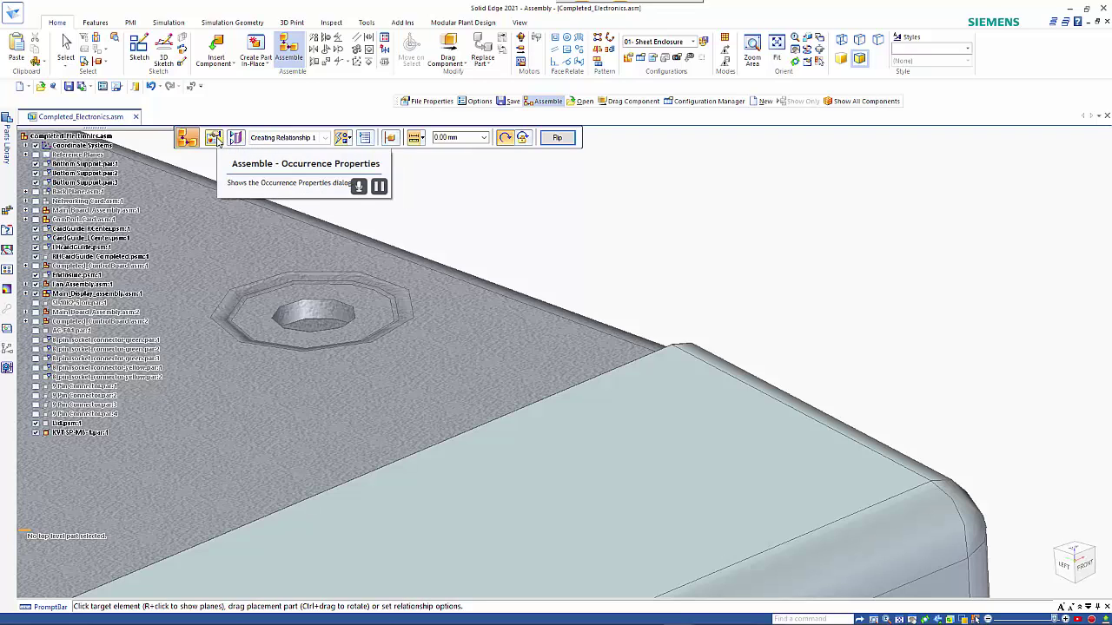
{"action": "left_click", "coordinate": [390, 138]}
{"action": "left_click", "coordinate": [396, 296]}
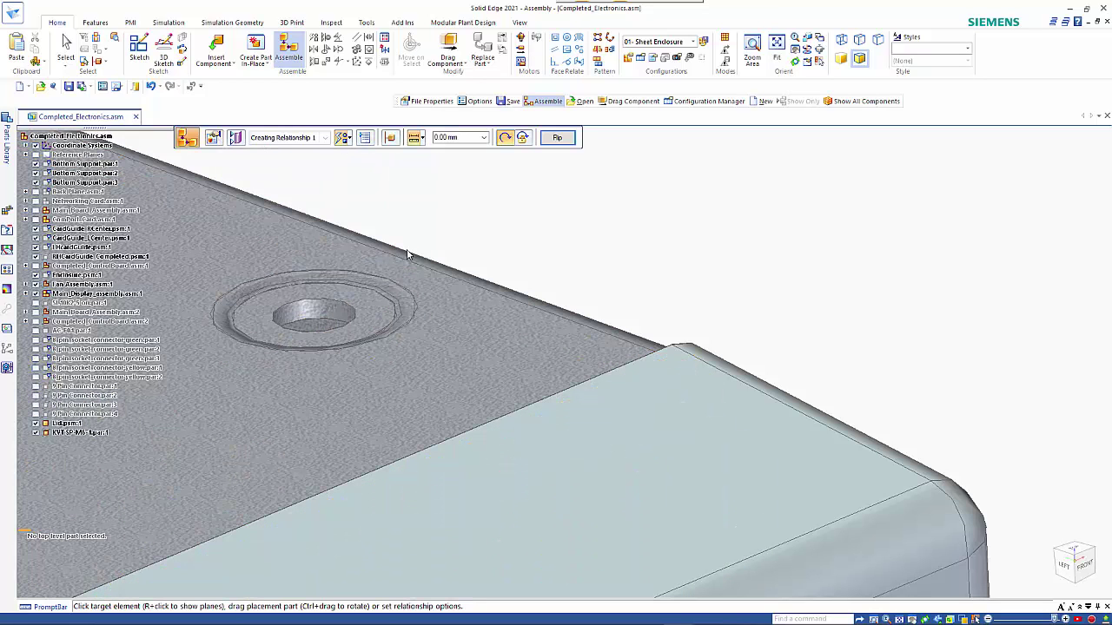
{"action": "left_click", "coordinate": [350, 310]}
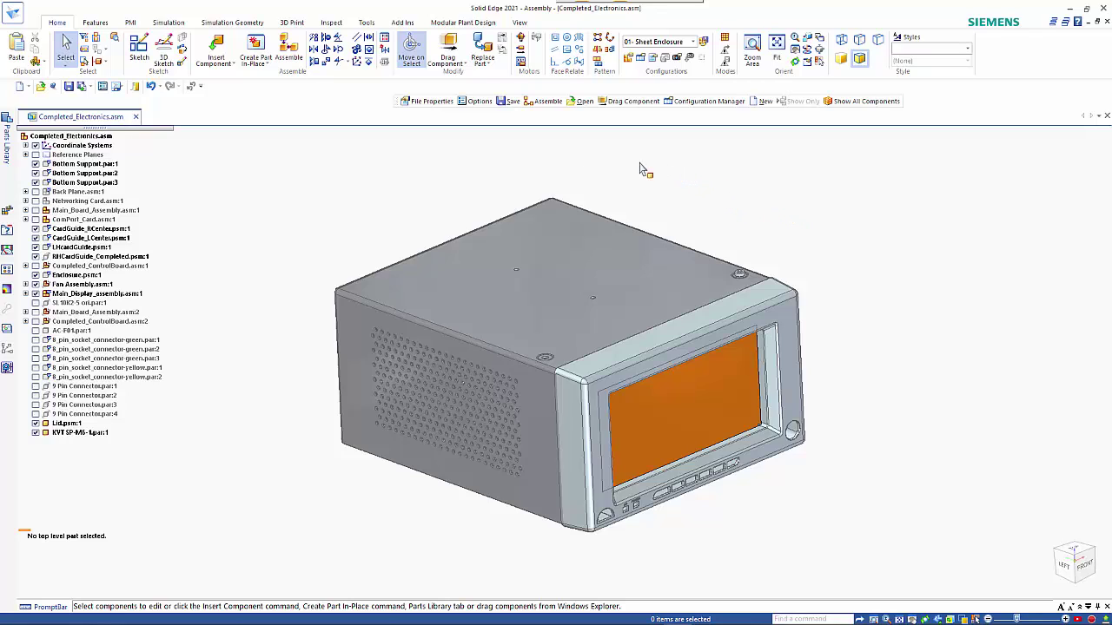
Step: Start another 3Dfind.it component insertion and search the catalogs for "handle"
{"action": "left_click", "coordinate": [232, 63]}
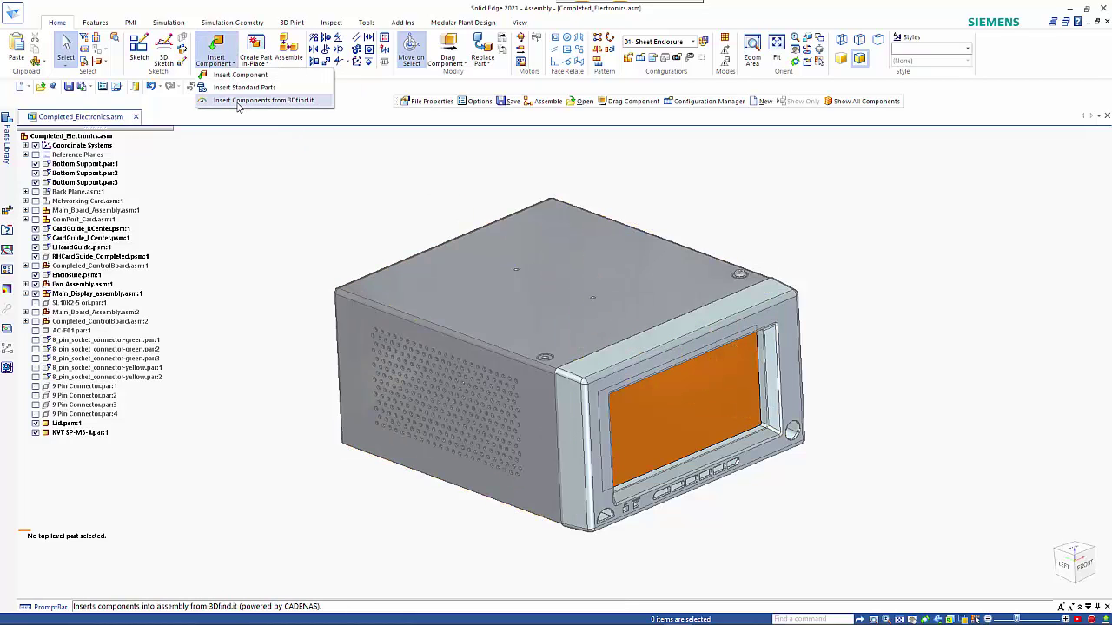
{"action": "left_click", "coordinate": [239, 100]}
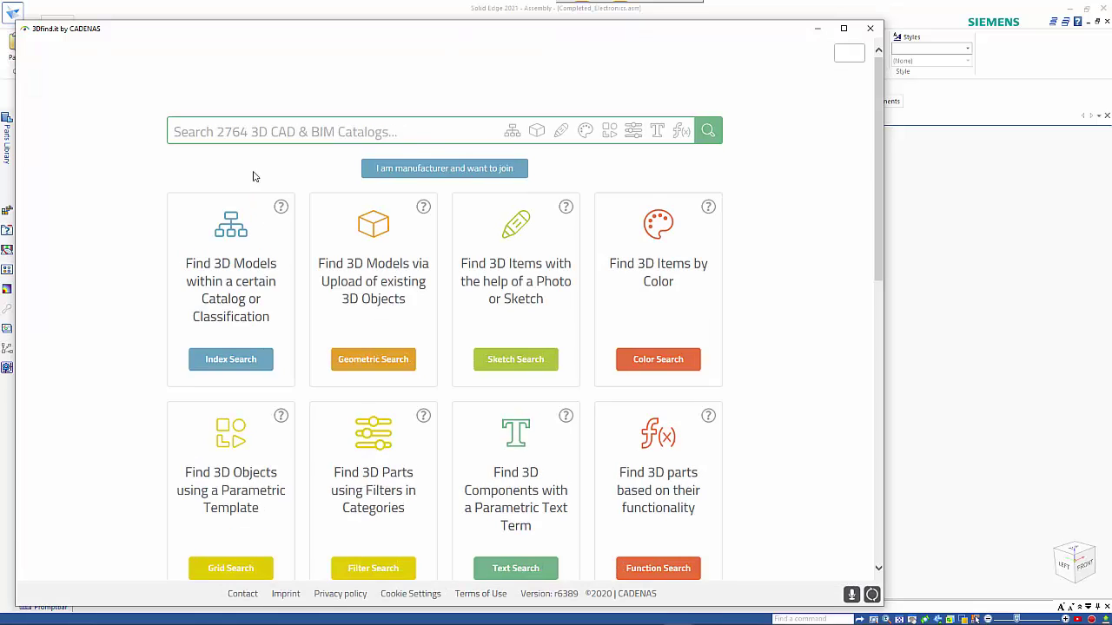
{"action": "left_click", "coordinate": [253, 132]}
{"action": "type", "text": "handle"}
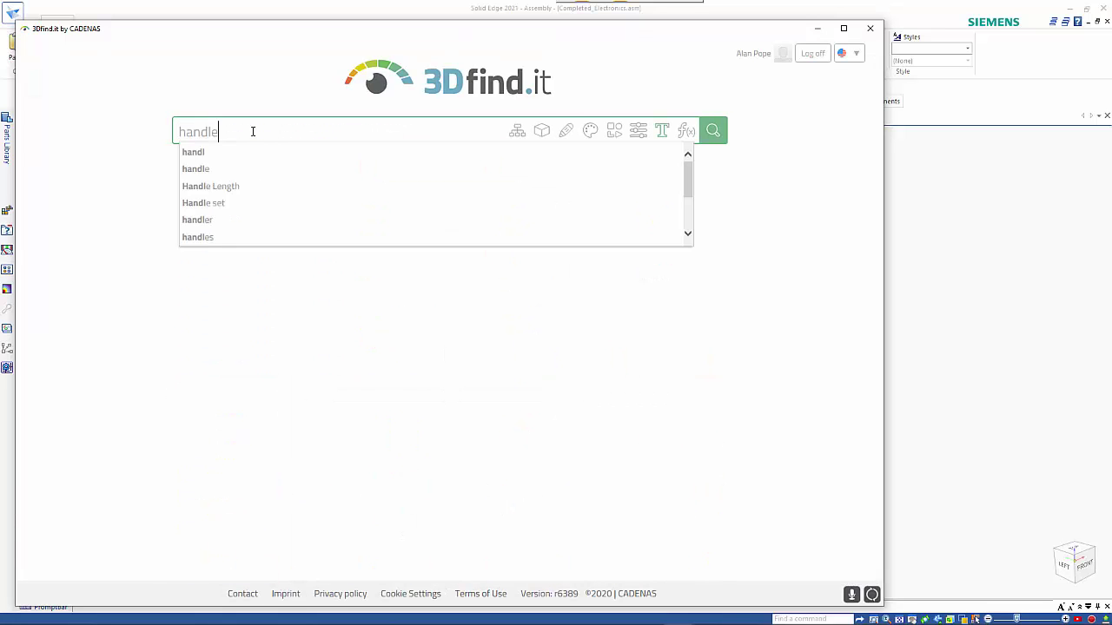
{"action": "key", "text": "Return"}
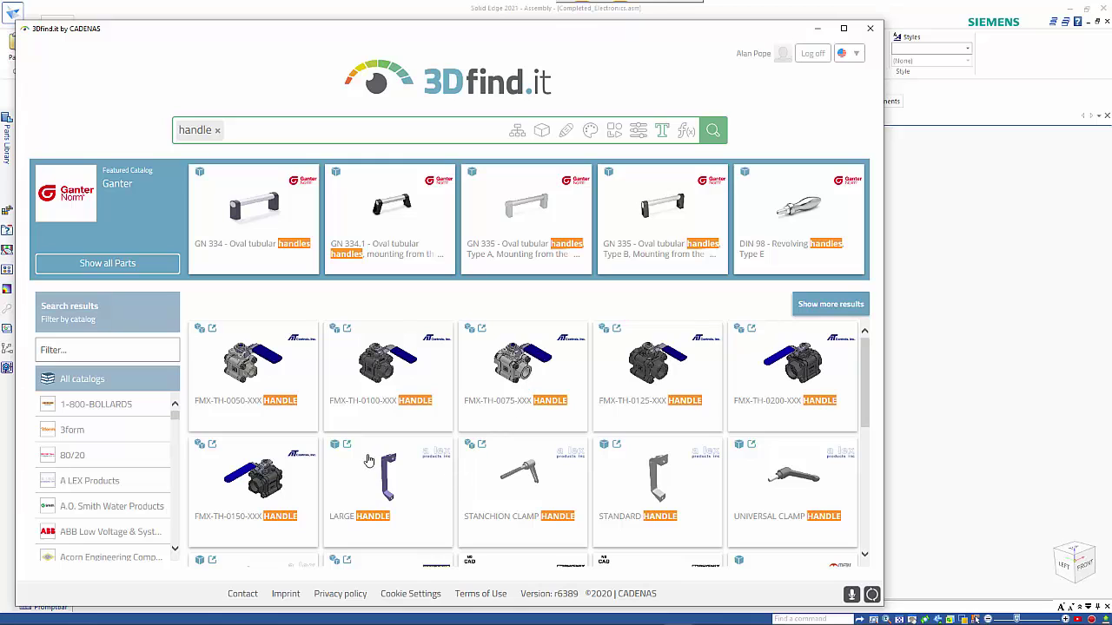
Step: Refine the handle search with a C-shaped sketch drawn on the front face of the sketch cube, and browse the matches
{"action": "left_click", "coordinate": [566, 132]}
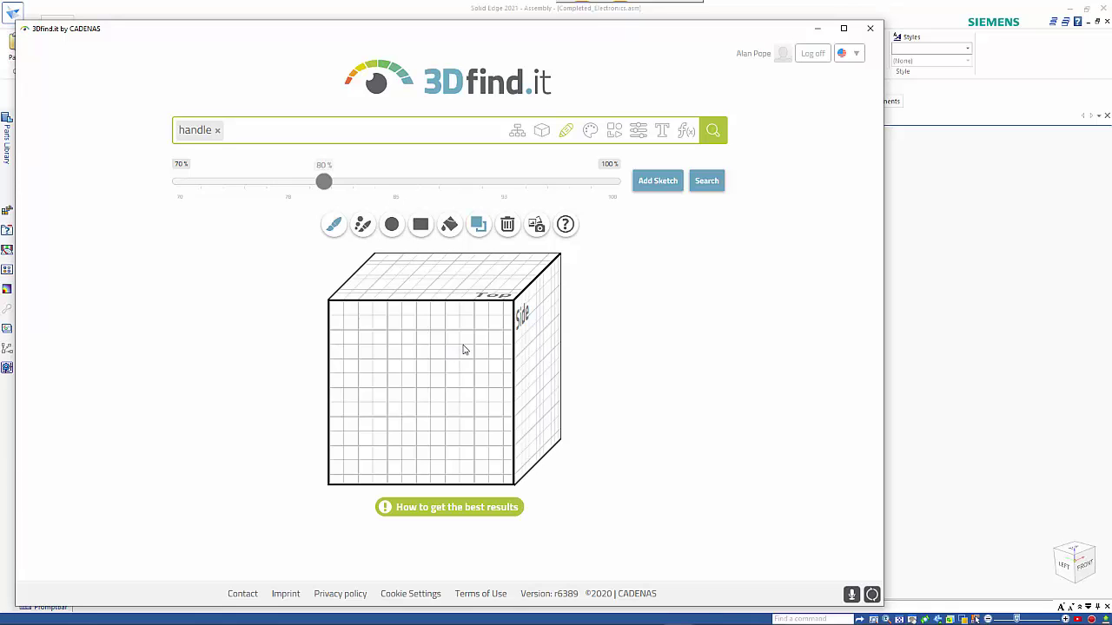
{"action": "mouse_move", "coordinate": [476, 330]}
{"action": "left_mouse_down"}
{"action": "mouse_move", "coordinate": [386, 332]}
{"action": "mouse_move", "coordinate": [388, 445]}
{"action": "mouse_move", "coordinate": [483, 442]}
{"action": "left_mouse_up"}
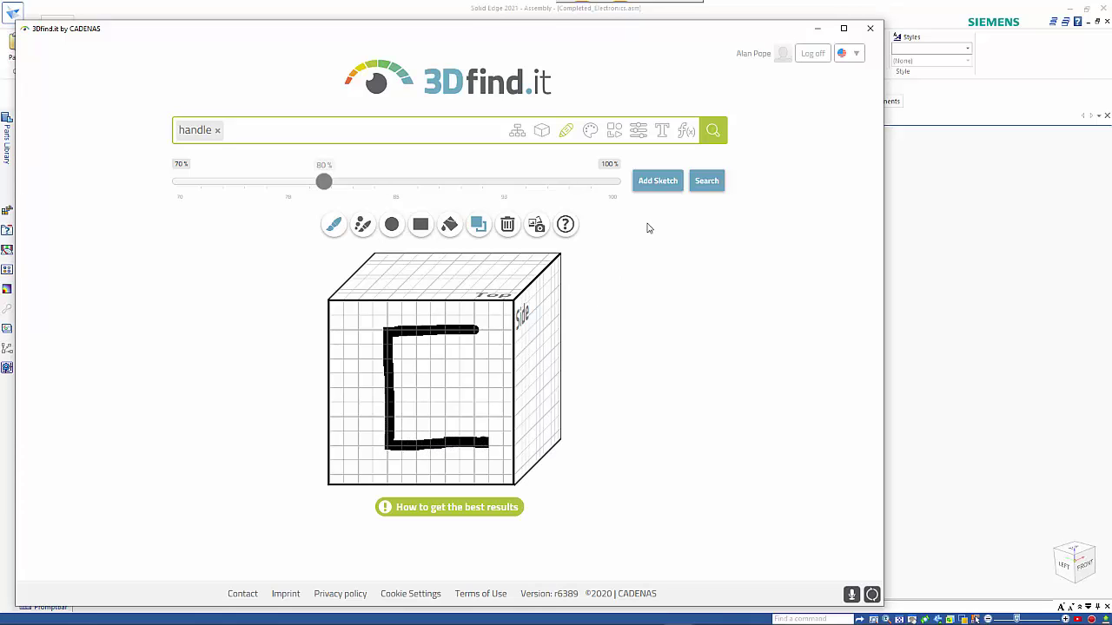
{"action": "left_click", "coordinate": [664, 184]}
{"action": "left_click", "coordinate": [707, 182]}
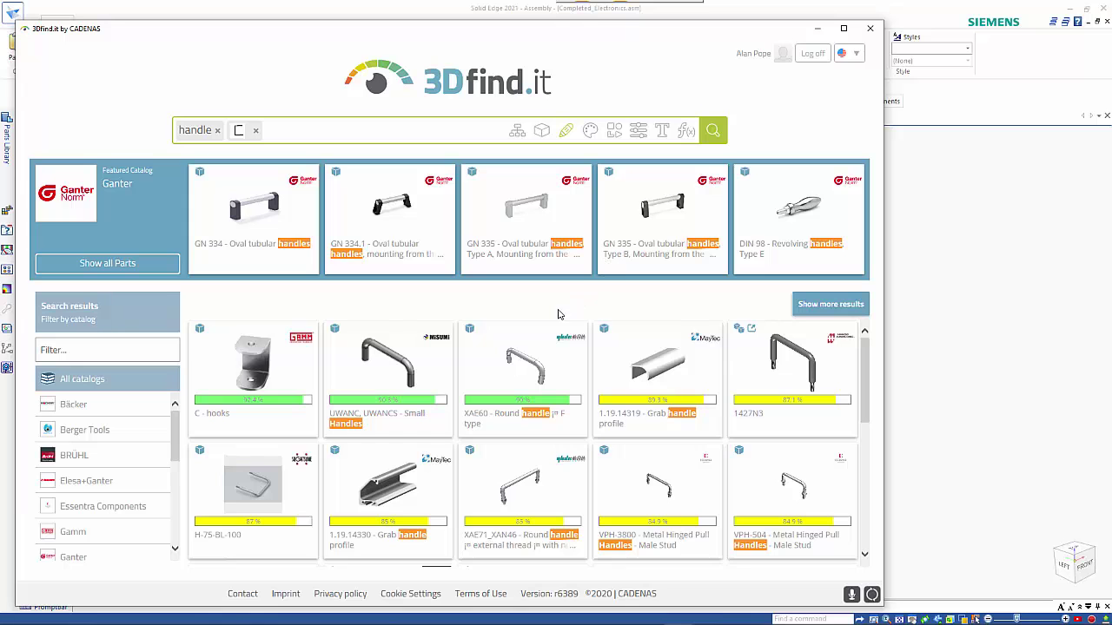
{"action": "scroll", "coordinate": [546, 360], "scroll_direction": "down", "scroll_amount": 3}
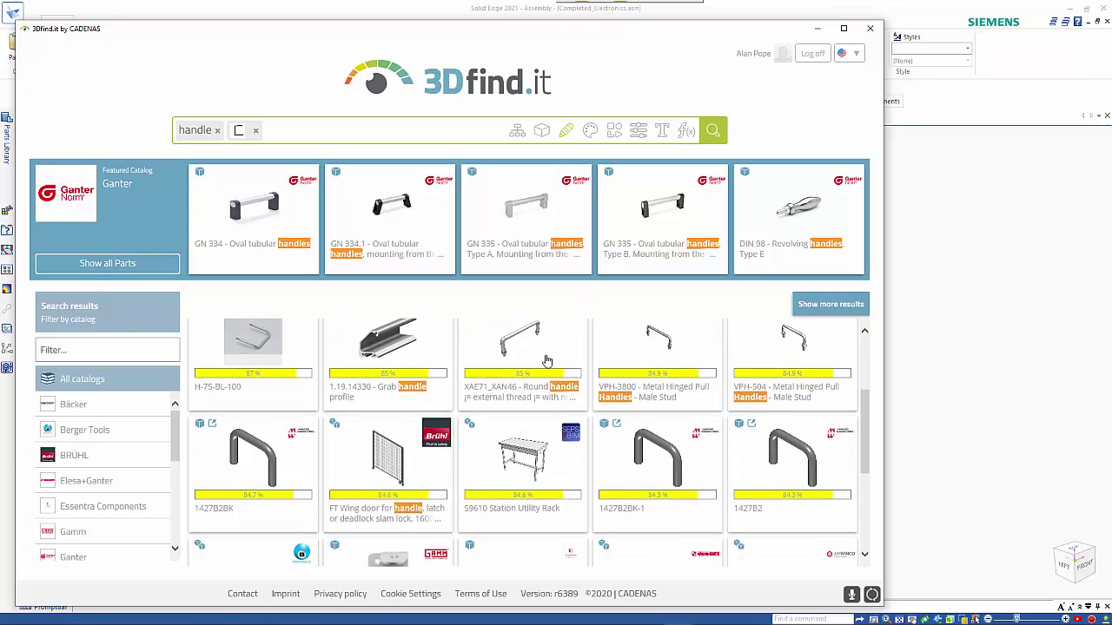
Step: Limit the handle search to the Misumi catalog and rerun it with the sketch criterion
{"action": "scroll", "coordinate": [545, 360], "scroll_direction": "up", "scroll_amount": 3}
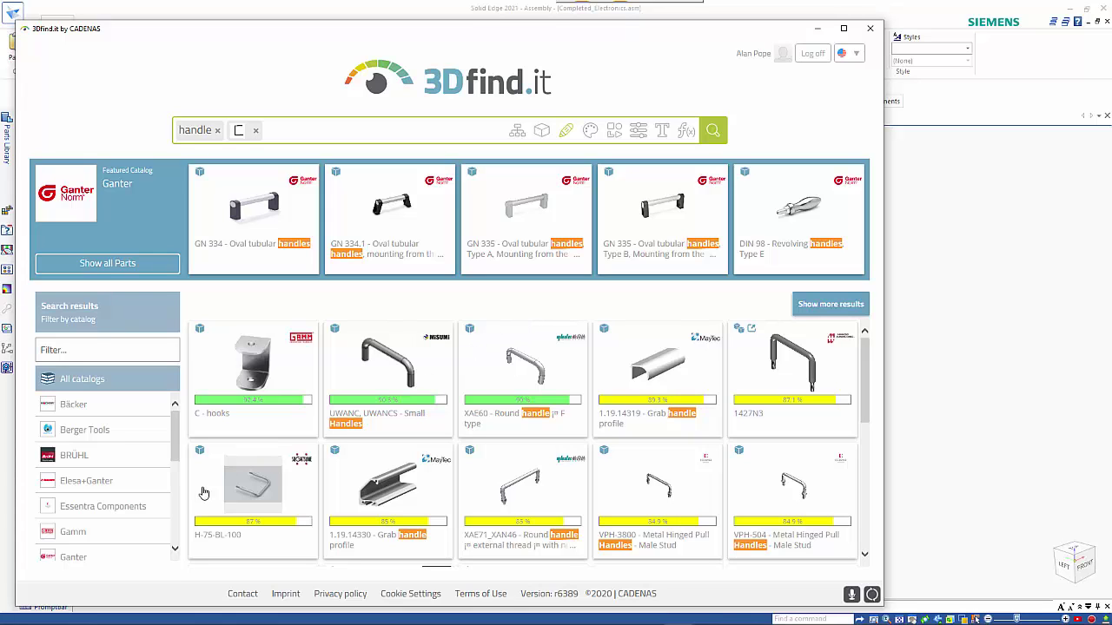
{"action": "scroll", "coordinate": [104, 474], "scroll_direction": "down", "scroll_amount": 6}
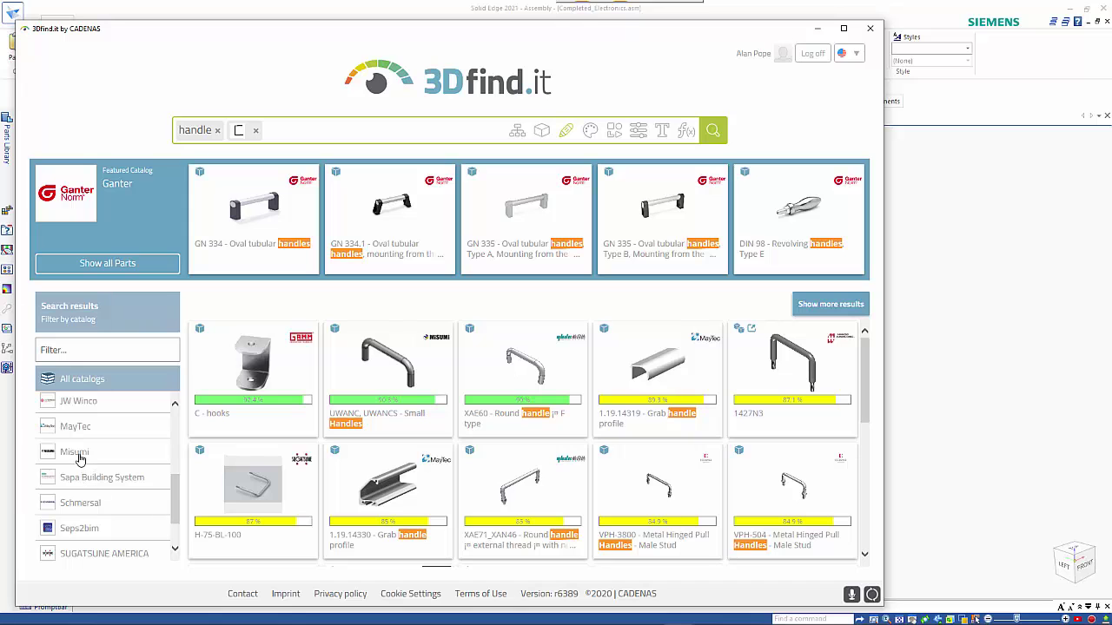
{"action": "left_click", "coordinate": [78, 457]}
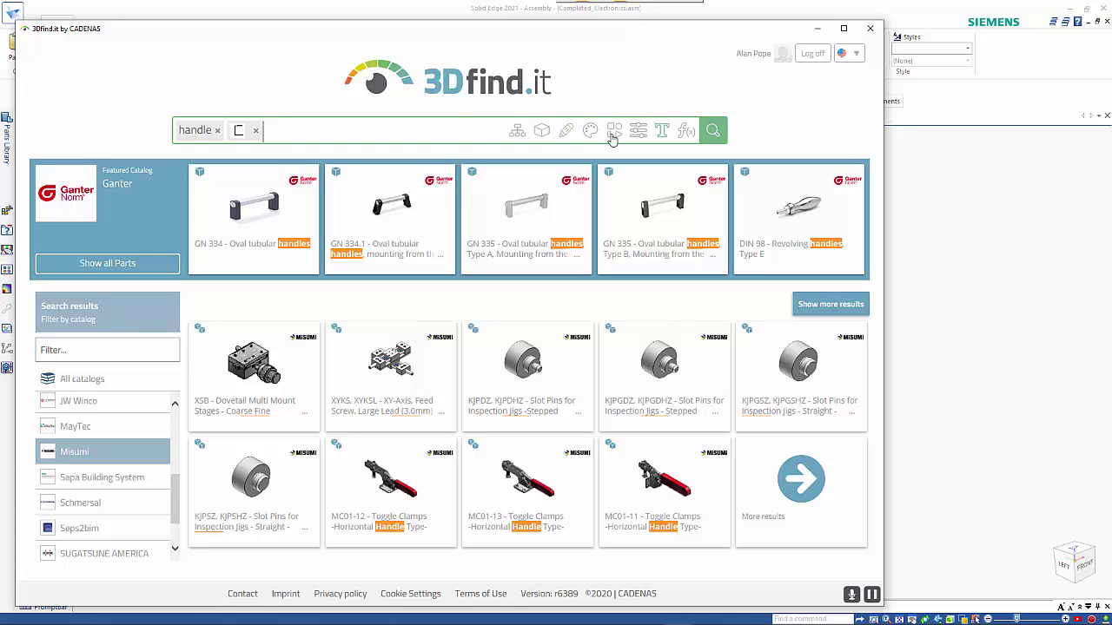
{"action": "left_click", "coordinate": [712, 131]}
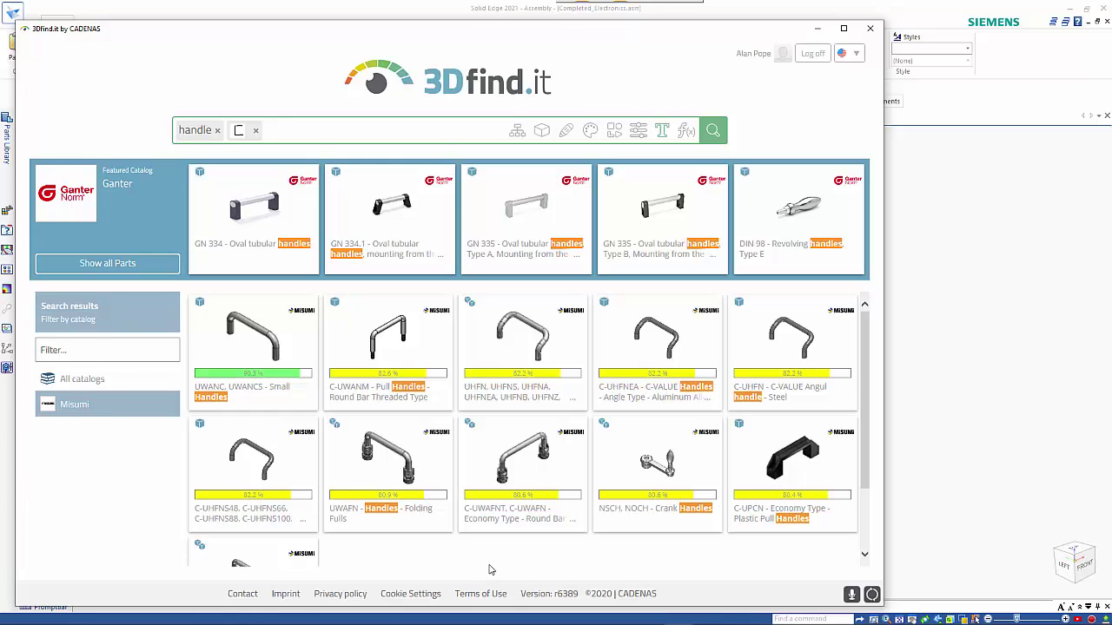
Step: View the Misumi UWAFN folding handle in 2D and compare it in 3D with the similar C-UWAFNT handle, overlaying the two models
{"action": "left_click", "coordinate": [408, 462]}
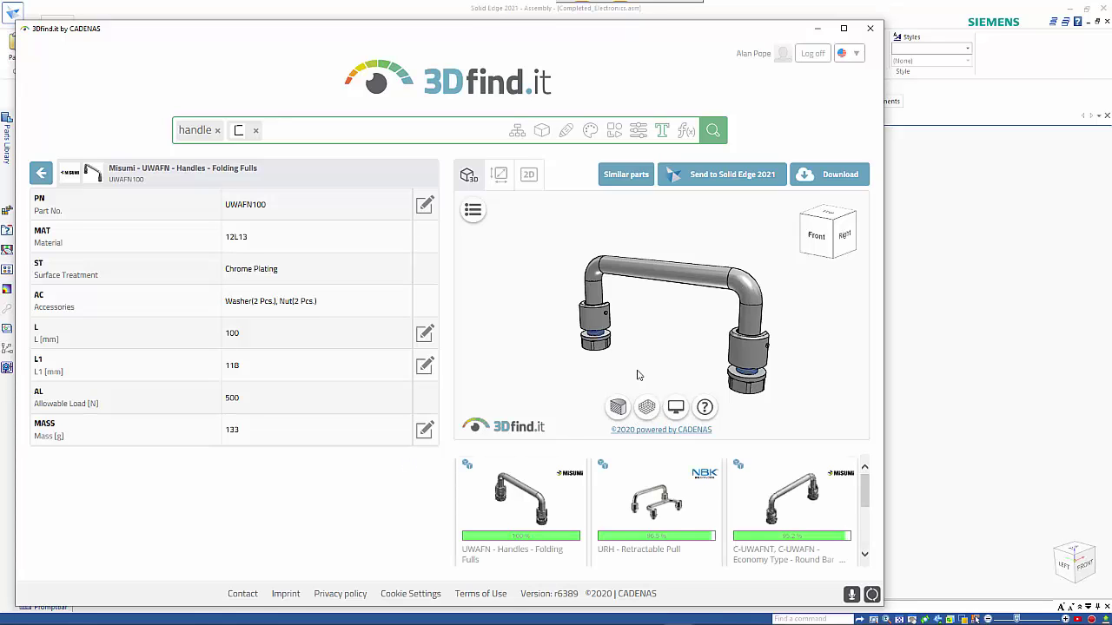
{"action": "left_click", "coordinate": [528, 173]}
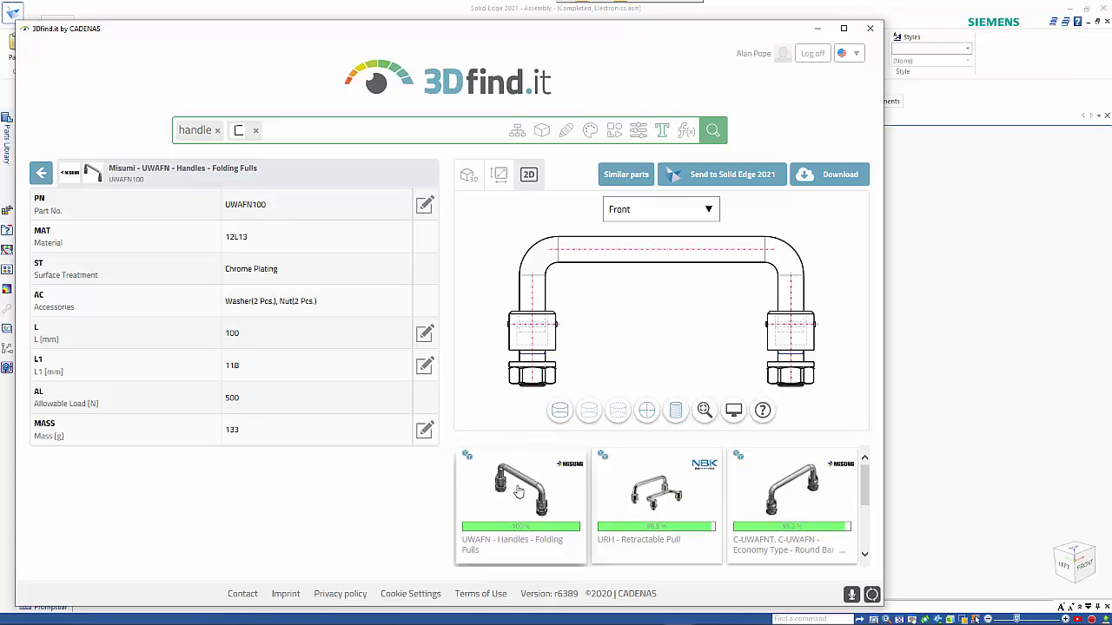
{"action": "left_click", "coordinate": [789, 490]}
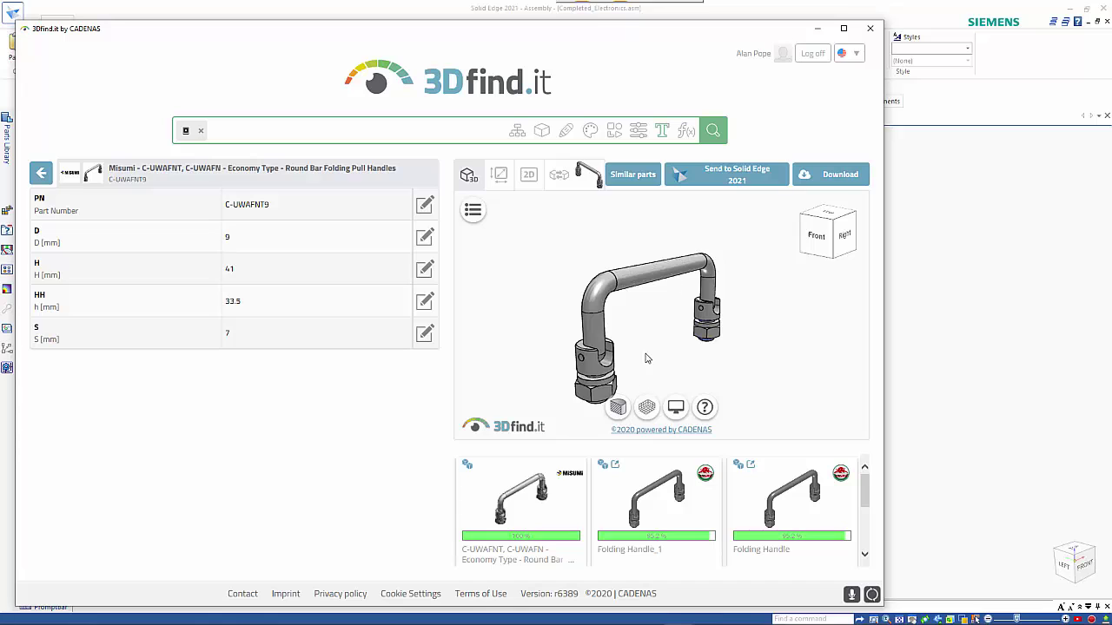
{"action": "left_click", "coordinate": [557, 179]}
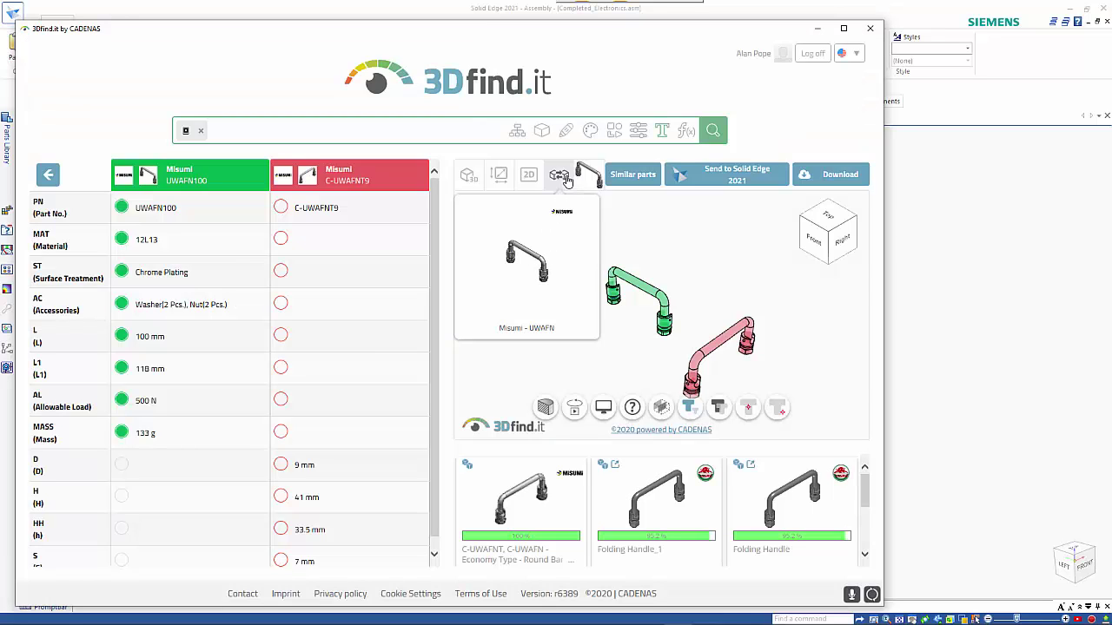
{"action": "left_click", "coordinate": [690, 415]}
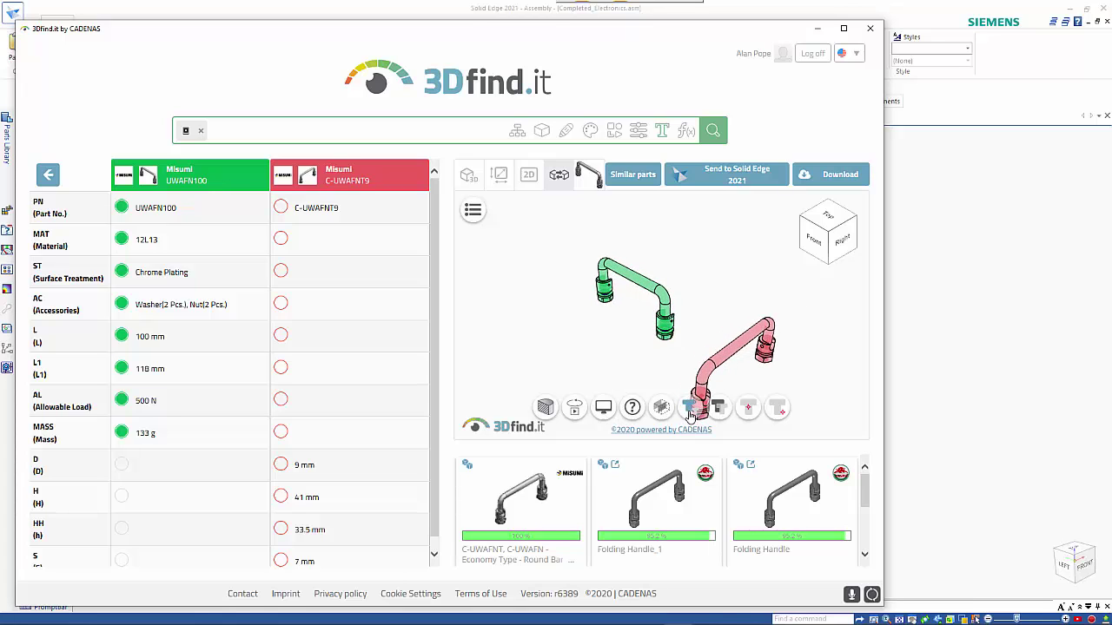
{"action": "left_click", "coordinate": [721, 417]}
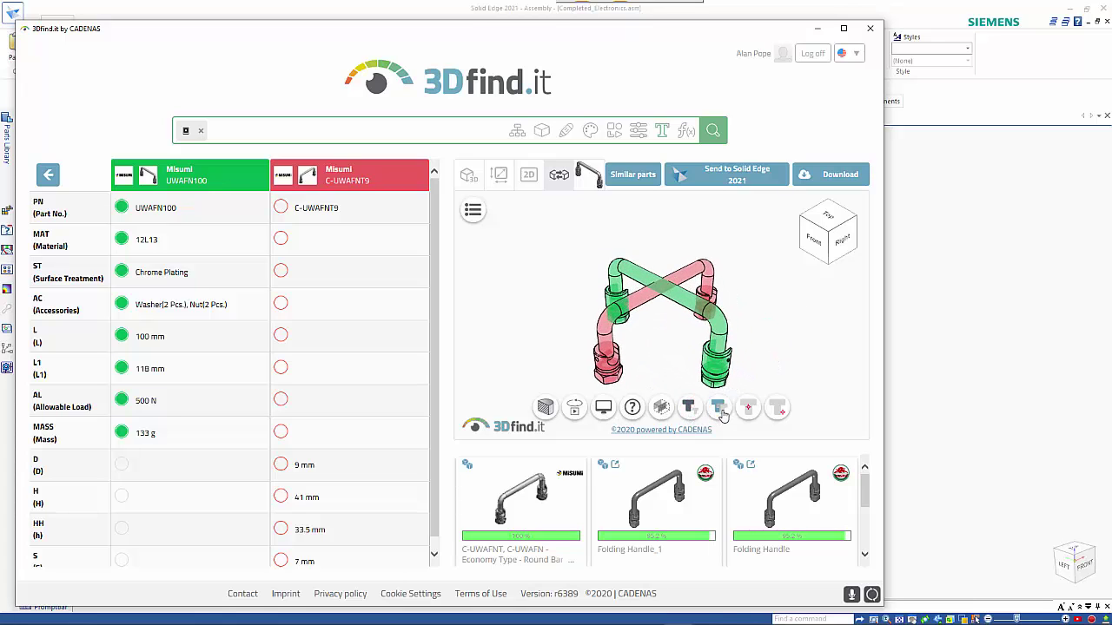
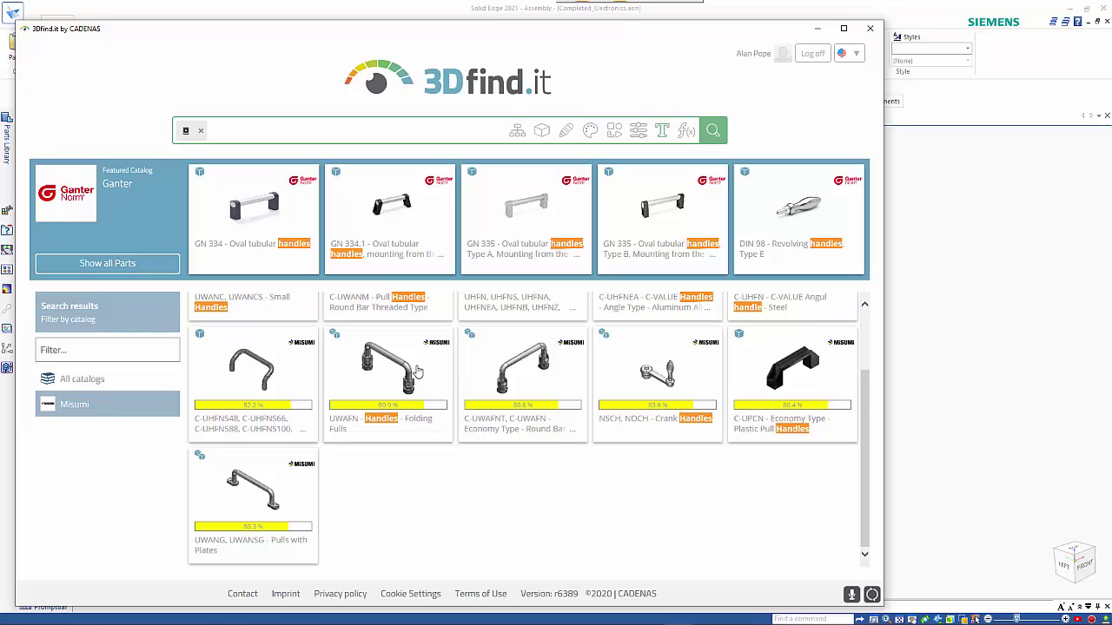
Step: Reopen the Misumi UWAFN folding handle, set its length L to 120 mm and send it to Solid Edge 2021
{"action": "left_click", "coordinate": [414, 372]}
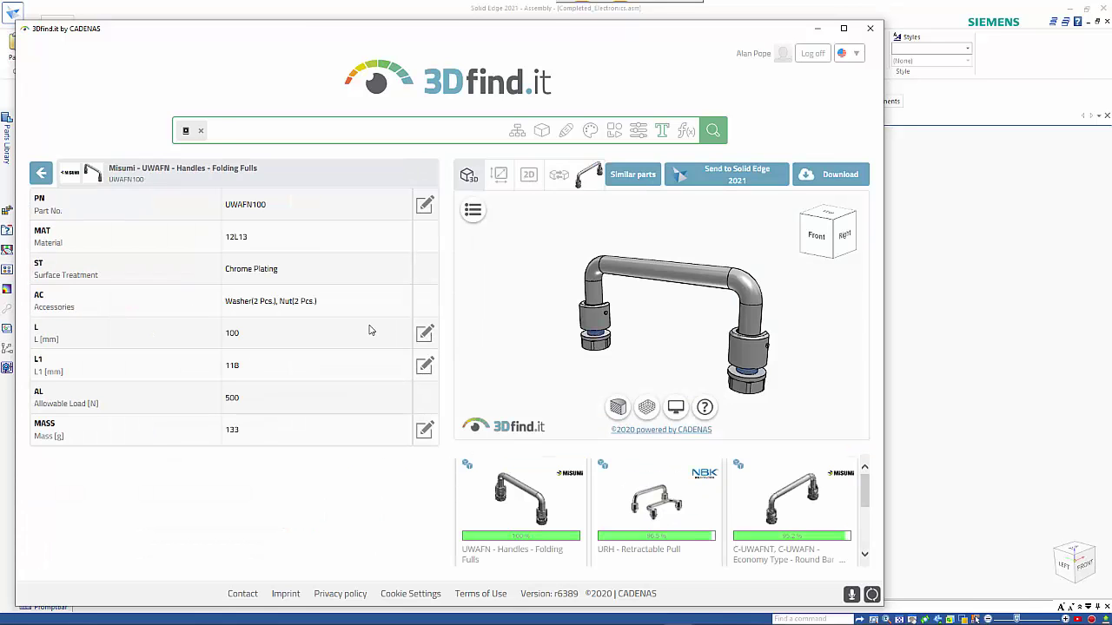
{"action": "left_click", "coordinate": [424, 332]}
{"action": "left_click", "coordinate": [318, 247]}
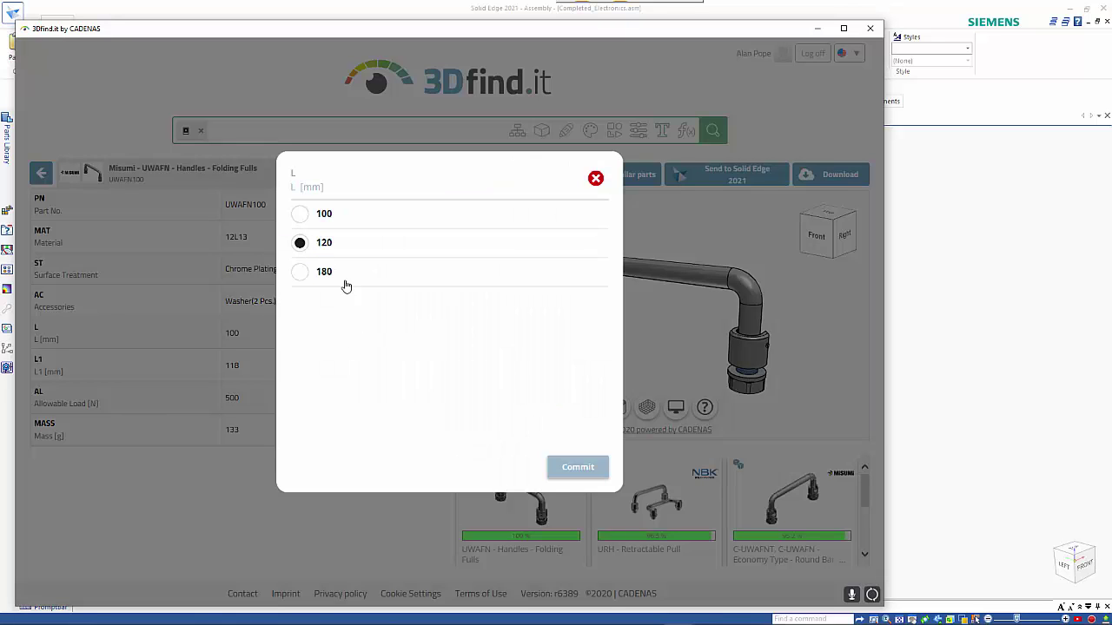
{"action": "left_click", "coordinate": [578, 467]}
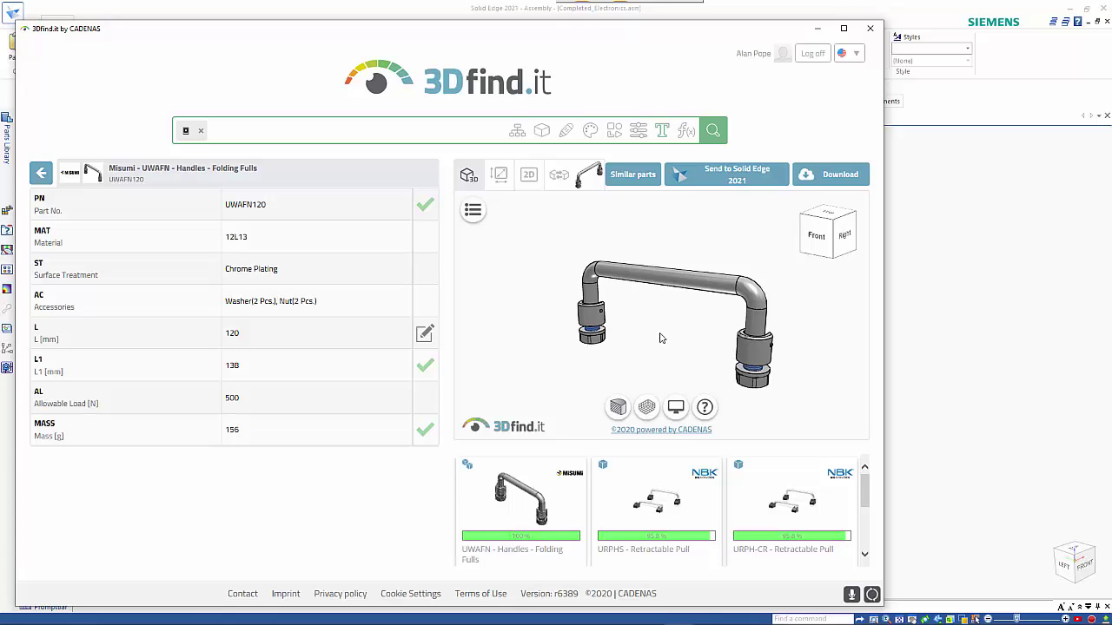
{"action": "left_click_drag", "start_coordinate": [663, 337], "coordinate": [500, 351]}
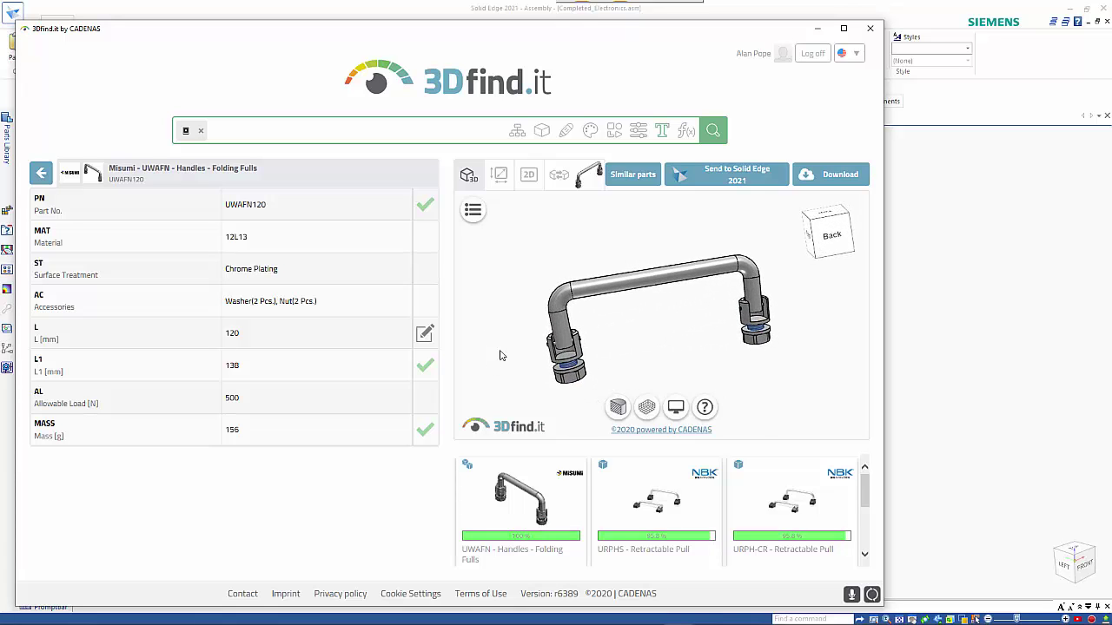
{"action": "left_click", "coordinate": [725, 176]}
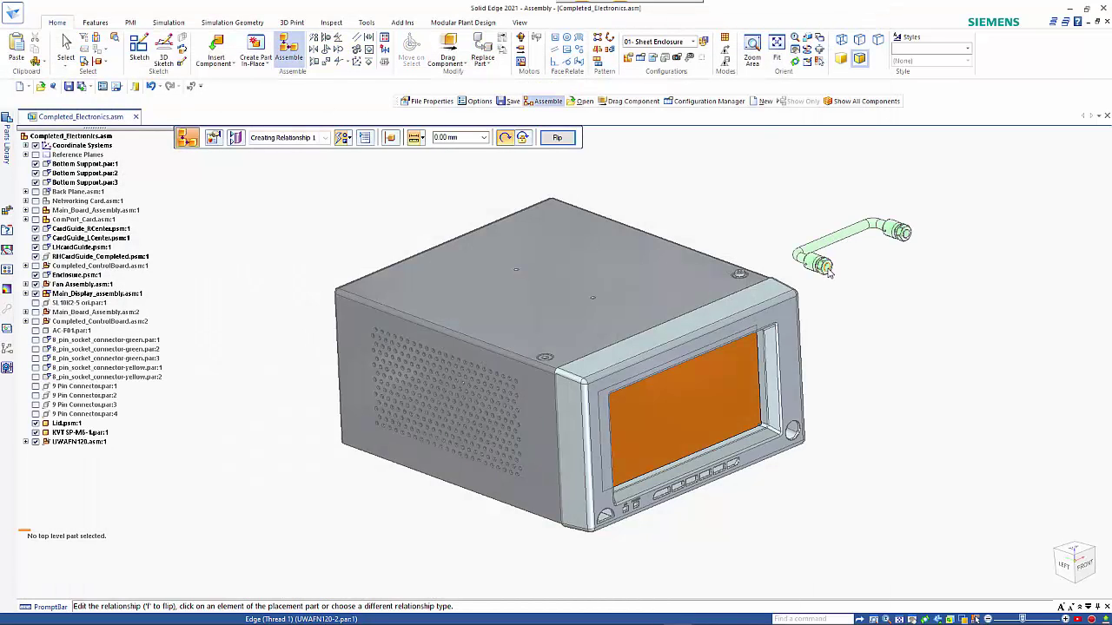
Step: Axially align the two ends of the UWAFN120 handle with the two small holes in the middle of the lid
{"action": "scroll", "coordinate": [830, 272], "scroll_direction": "up", "scroll_amount": 5}
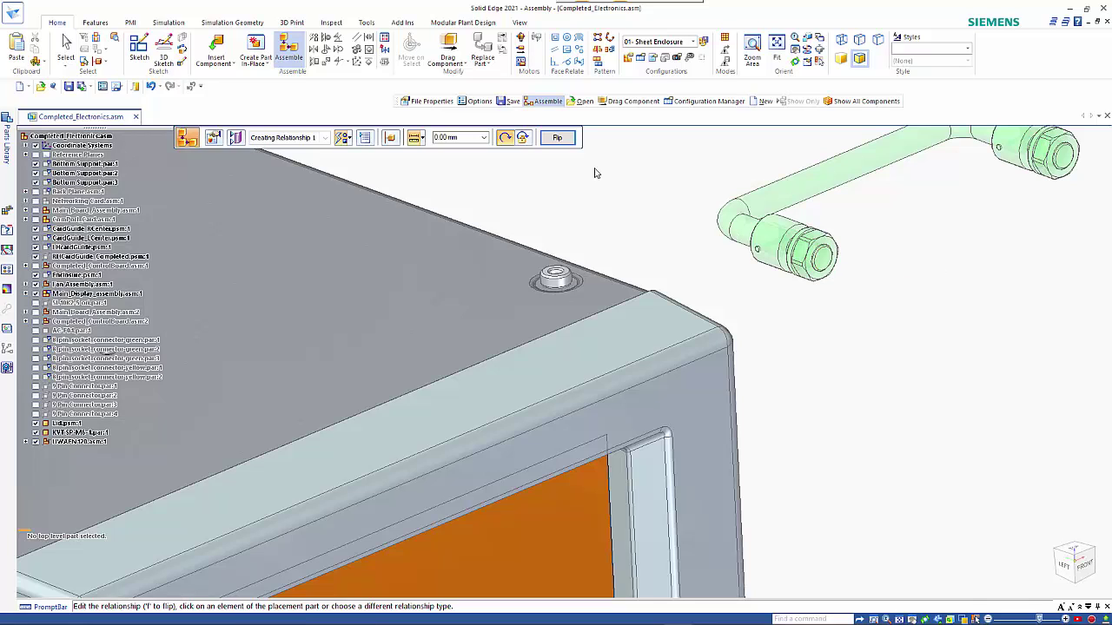
{"action": "left_click", "coordinate": [347, 139]}
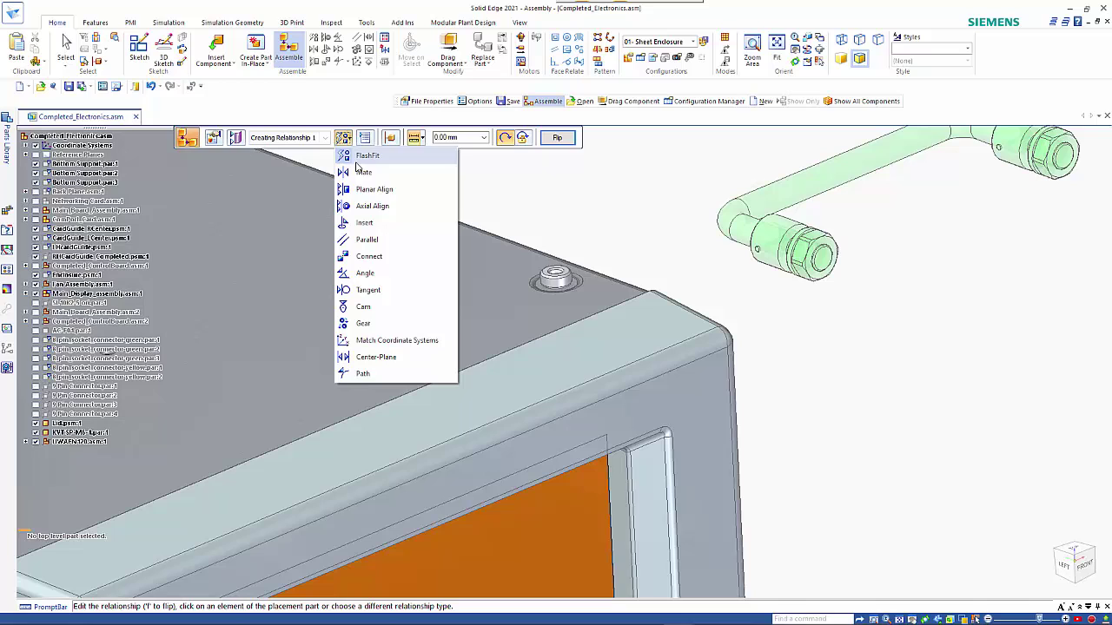
{"action": "left_click", "coordinate": [371, 207]}
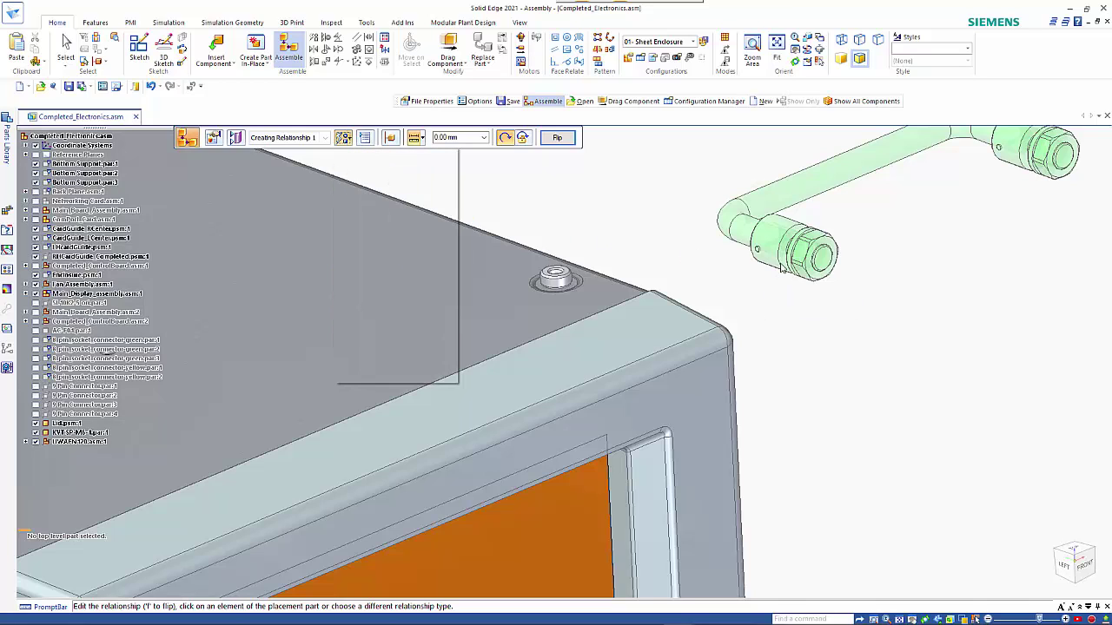
{"action": "left_click", "coordinate": [824, 261]}
{"action": "scroll", "coordinate": [817, 344], "scroll_direction": "down", "scroll_amount": 4}
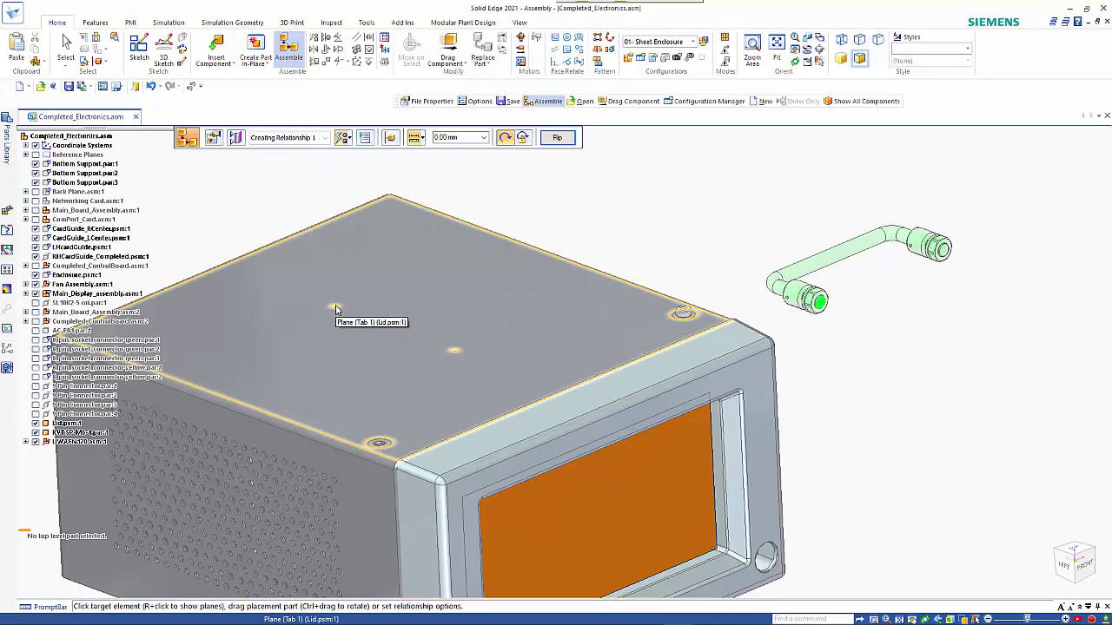
{"action": "left_click", "coordinate": [344, 137]}
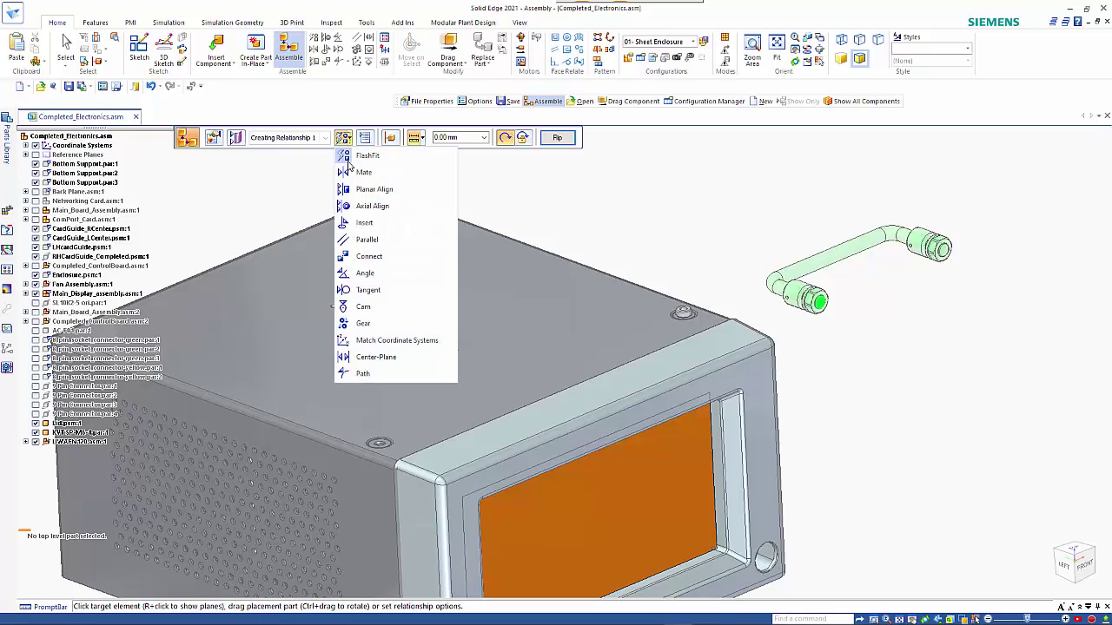
{"action": "left_click", "coordinate": [364, 206]}
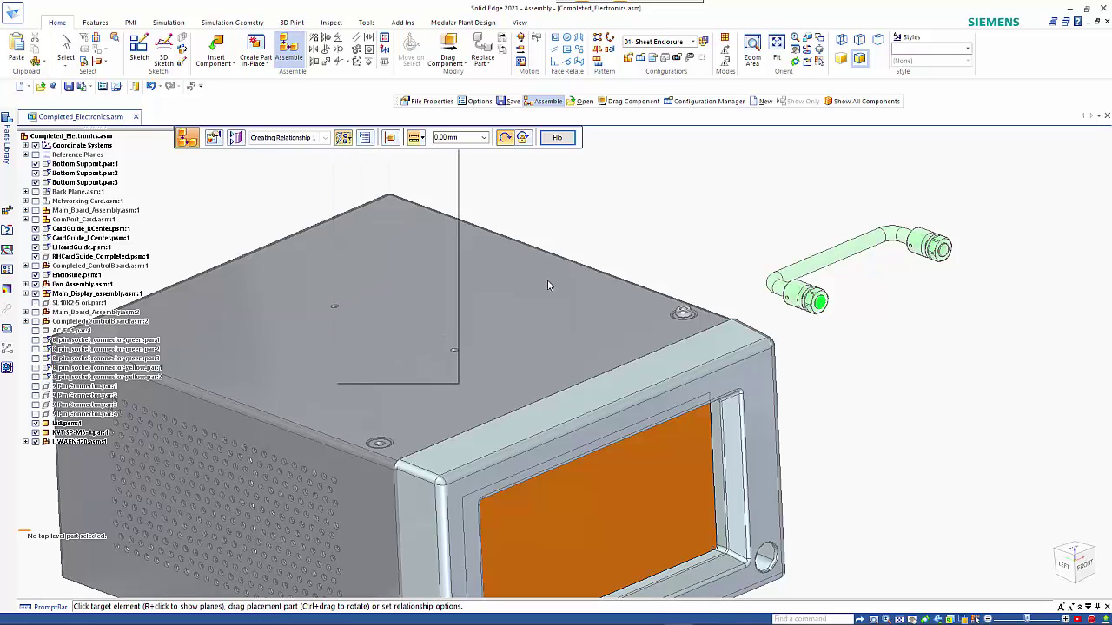
{"action": "left_click", "coordinate": [818, 303]}
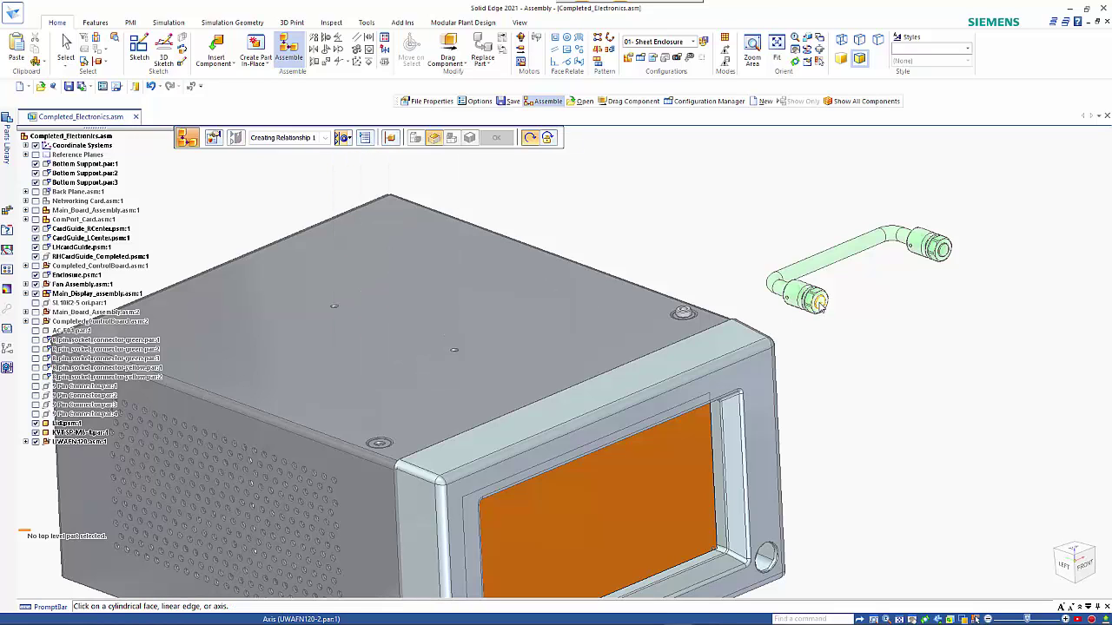
{"action": "left_click", "coordinate": [340, 315]}
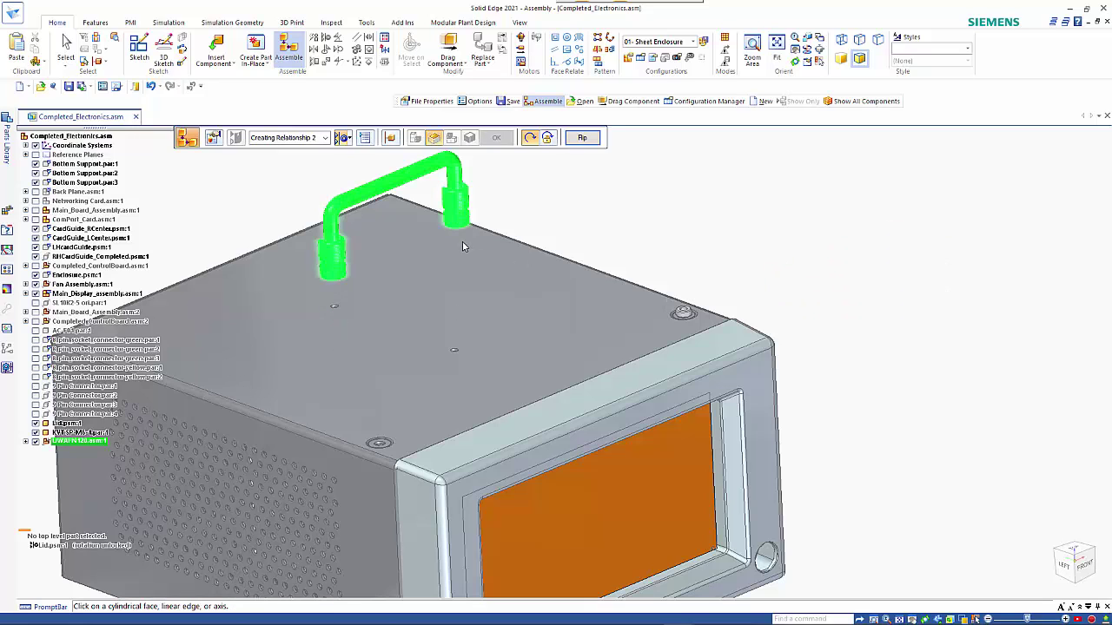
{"action": "left_click", "coordinate": [456, 211]}
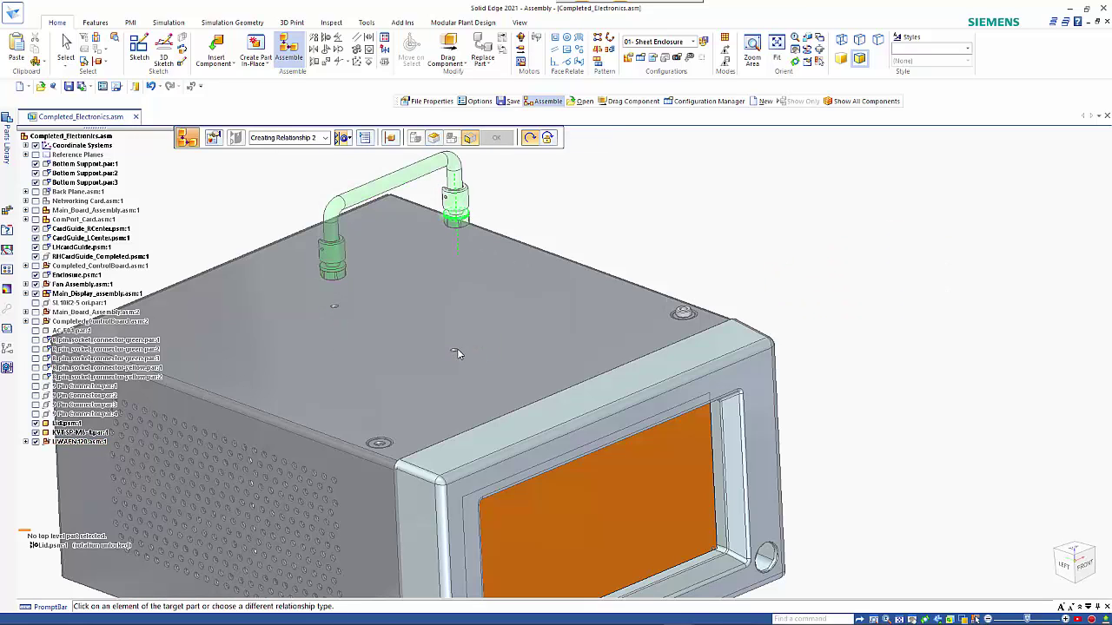
{"action": "left_click", "coordinate": [456, 349]}
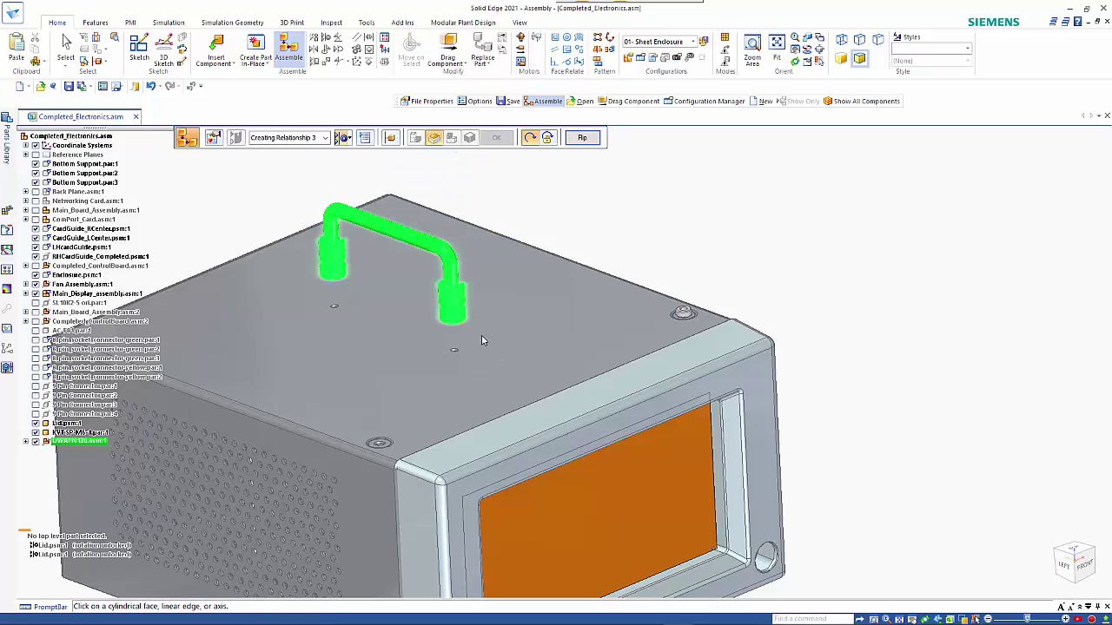
Step: Mate the underside of the handle's collar, above the washer and nut, to the lid's top face with a 0.00 mm offset
{"action": "scroll", "coordinate": [334, 260], "scroll_direction": "up", "scroll_amount": 10}
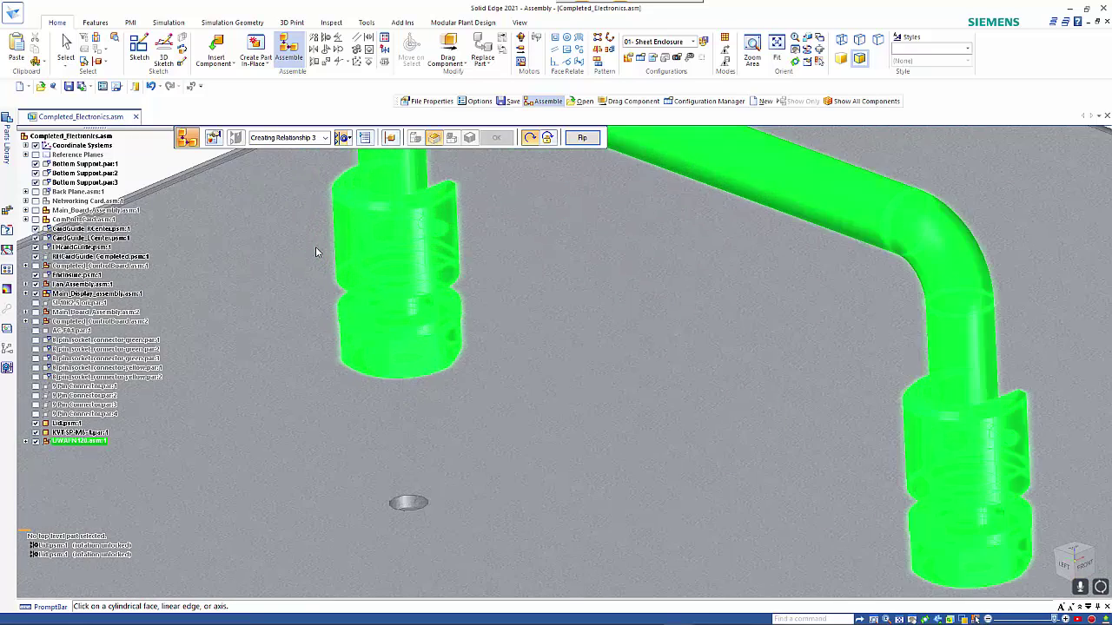
{"action": "left_click", "coordinate": [347, 138]}
{"action": "left_click", "coordinate": [358, 172]}
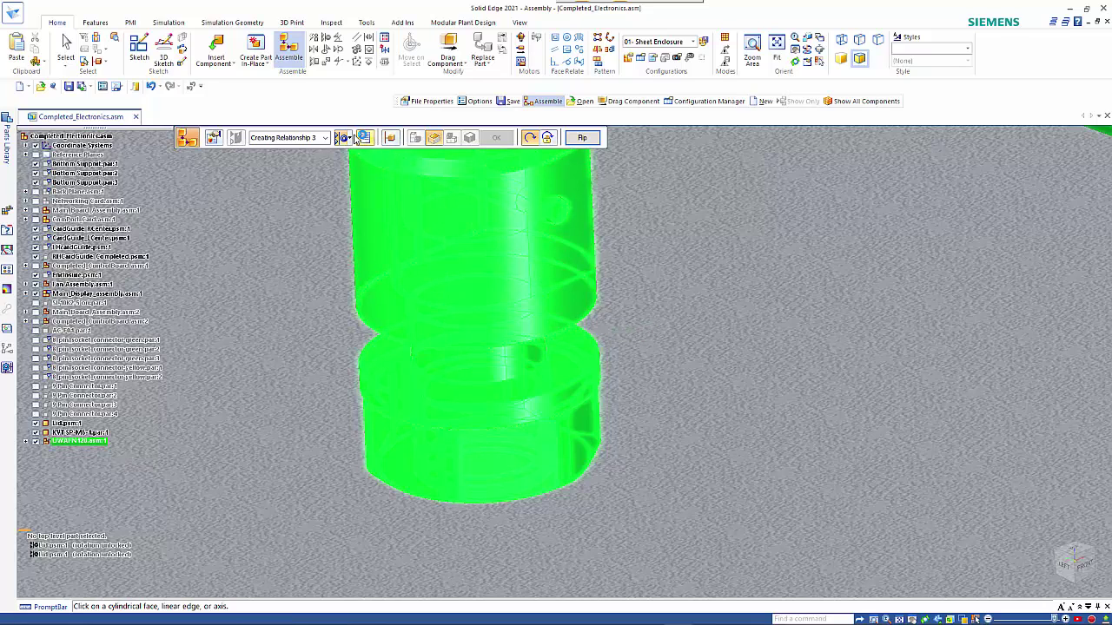
{"action": "left_click", "coordinate": [345, 138]}
{"action": "left_click", "coordinate": [363, 173]}
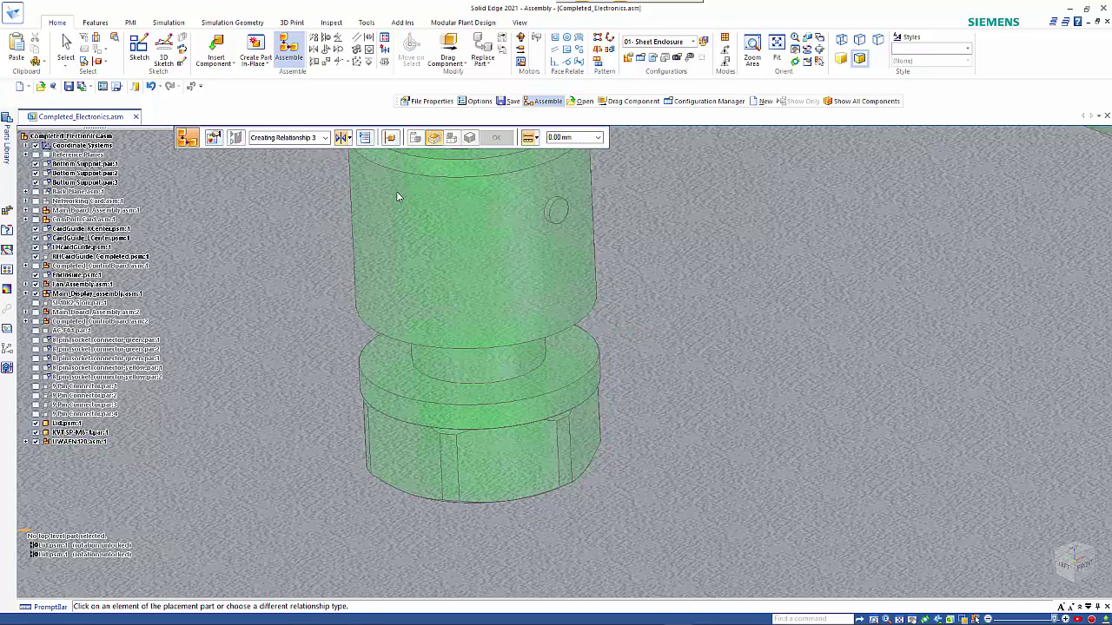
{"action": "left_click", "coordinate": [588, 318]}
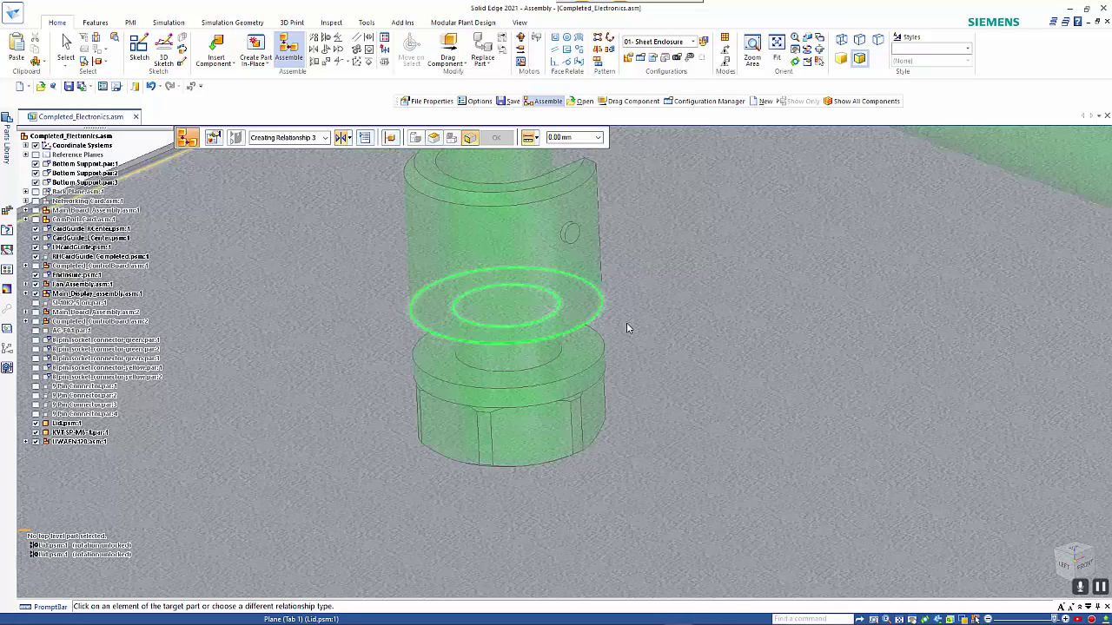
{"action": "left_click", "coordinate": [675, 317]}
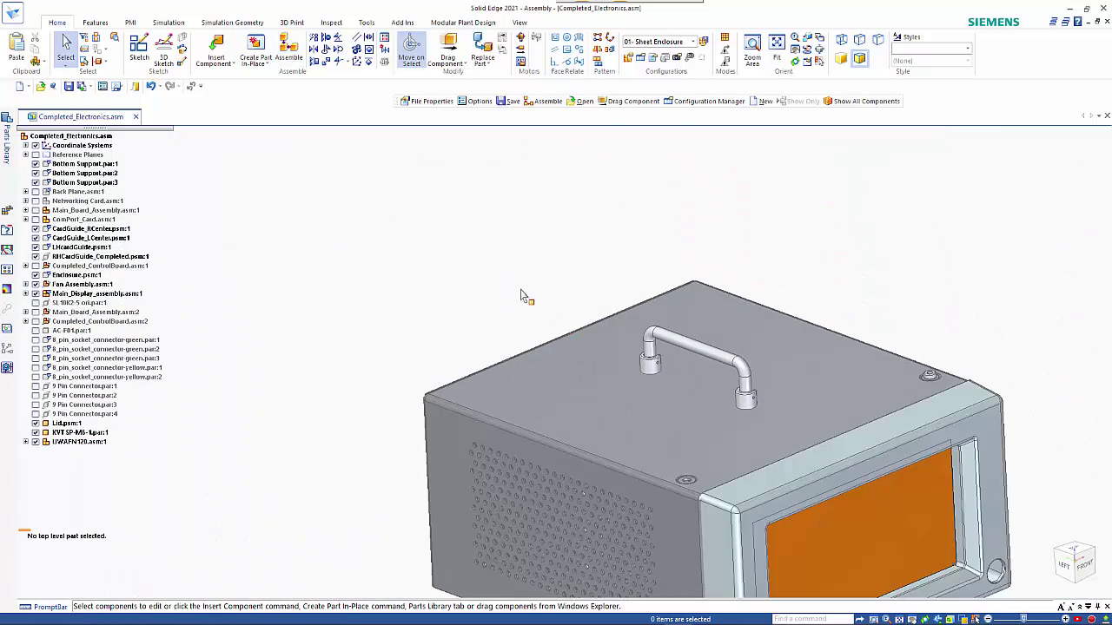
{"action": "mouse_move", "coordinate": [513, 274]}
{"action": "middle_mouse_down"}
{"action": "mouse_move", "coordinate": [531, 280]}
{"action": "mouse_move", "coordinate": [564, 241]}
{"action": "mouse_move", "coordinate": [621, 218]}
{"action": "mouse_move", "coordinate": [626, 196]}
{"action": "mouse_move", "coordinate": [564, 260]}
{"action": "mouse_move", "coordinate": [472, 263]}
{"action": "mouse_move", "coordinate": [513, 275]}
{"action": "middle_mouse_up"}
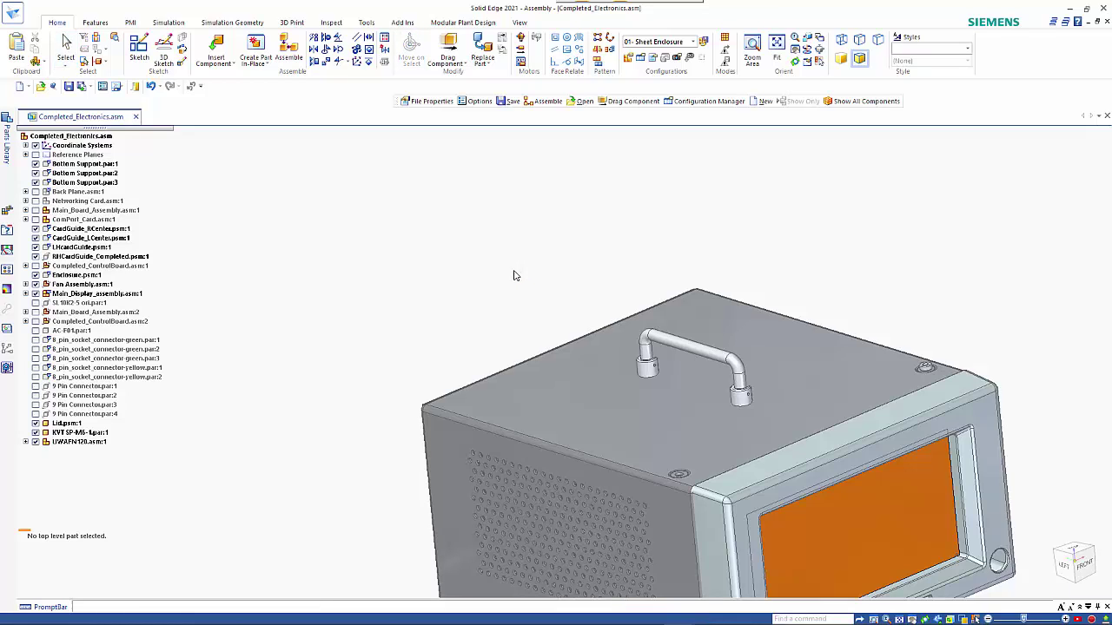
{"action": "middle_click_drag", "start_coordinate": [513, 273], "coordinate": [533, 276]}
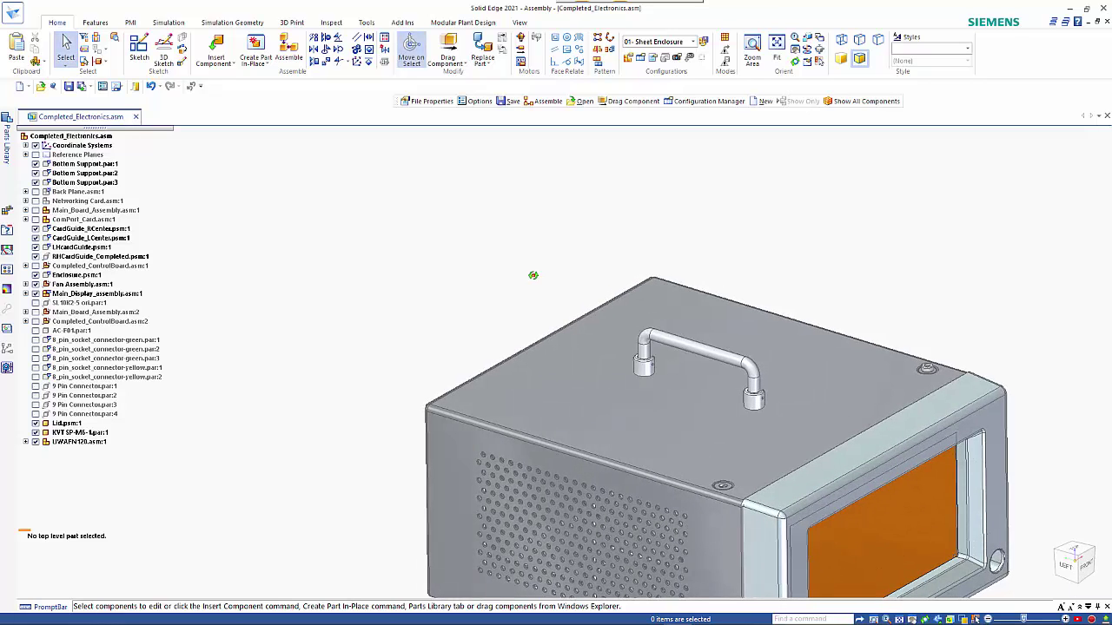